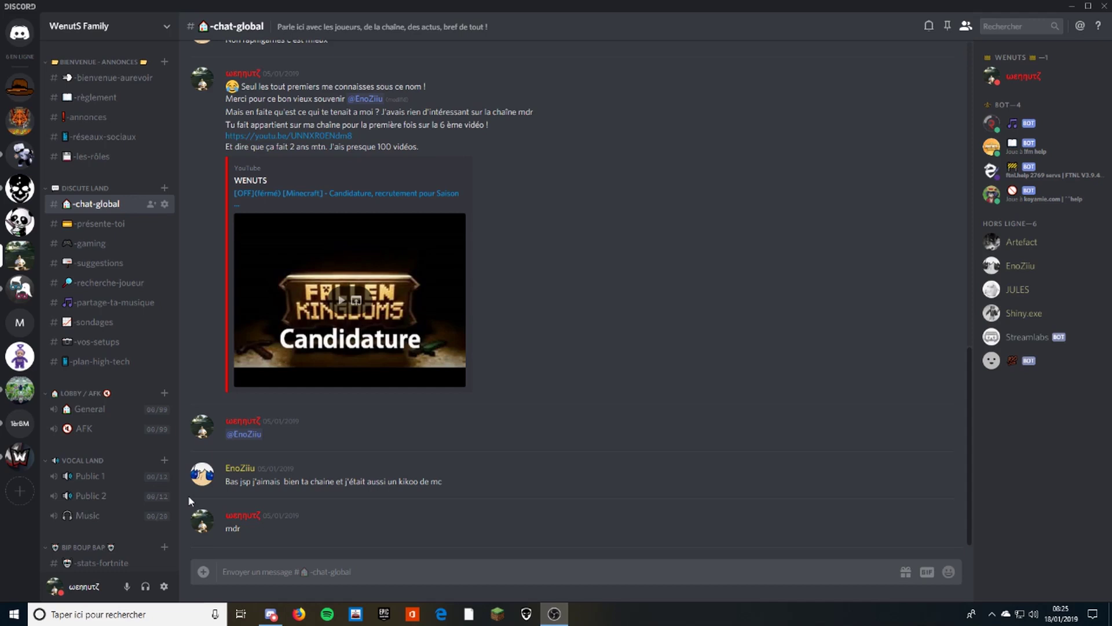
pyautogui.scroll(-3, 116, 313)
pyautogui.scroll(3, 119, 336)
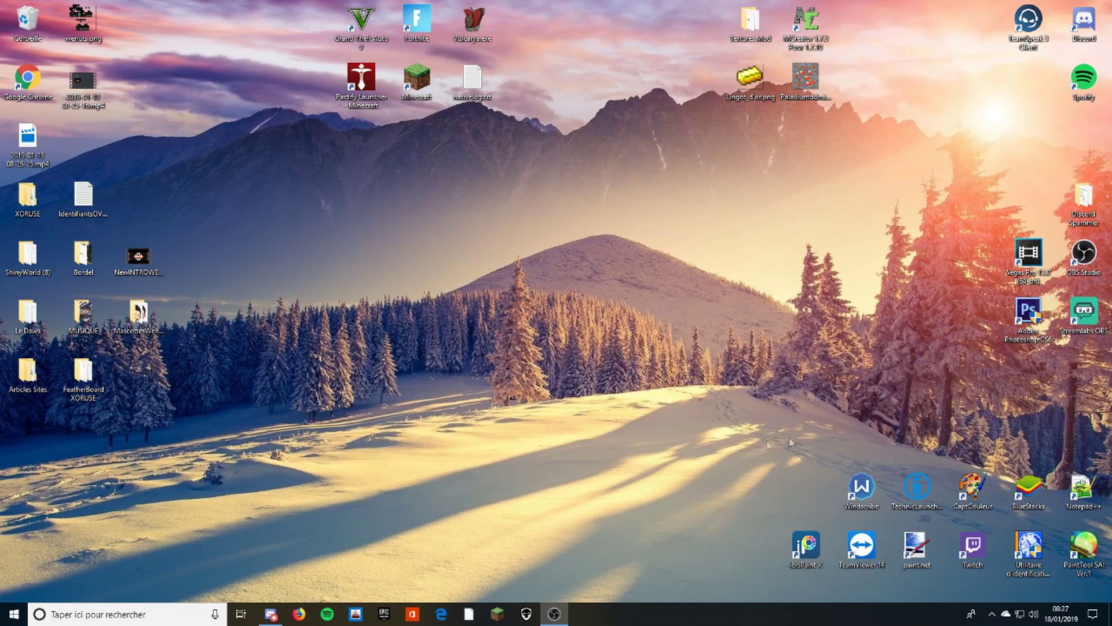
# Open the NewINTROWENUTS video from the desktop, pause it, leave full screen and close the player.
pyautogui.doubleClick(138, 262)
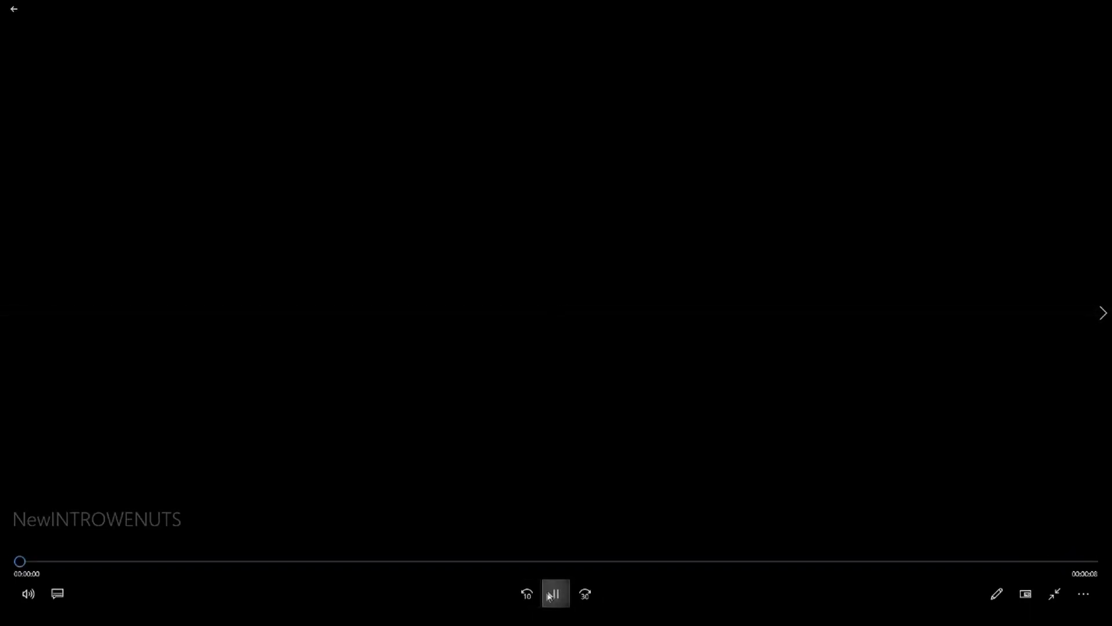
pyautogui.click(553, 594)
pyautogui.click(561, 588)
pyautogui.doubleClick(582, 450)
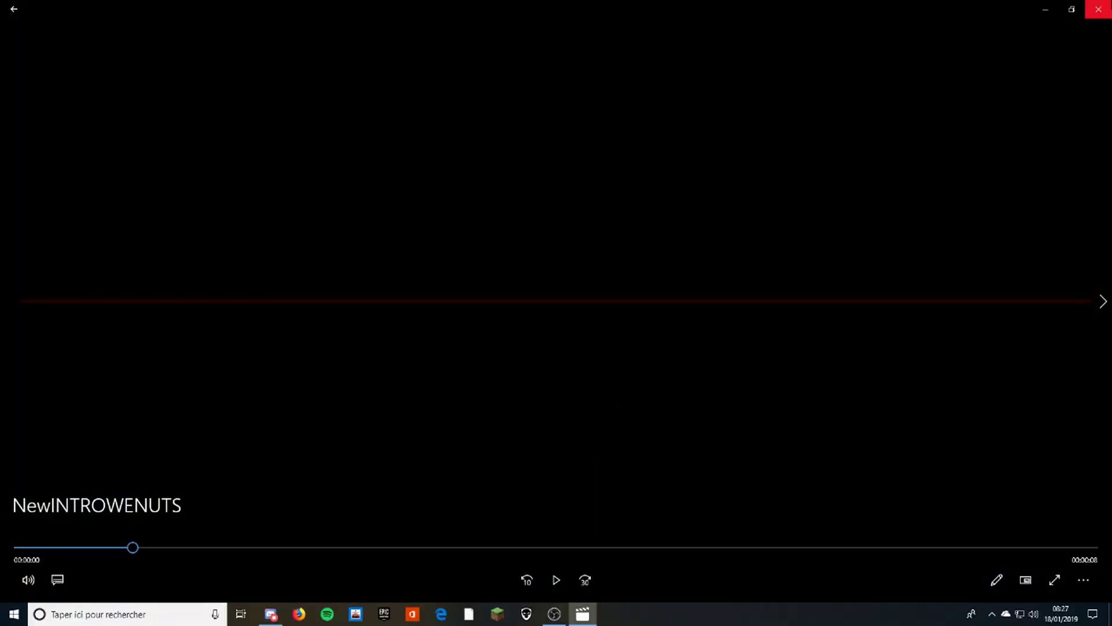
pyautogui.click(1098, 9)
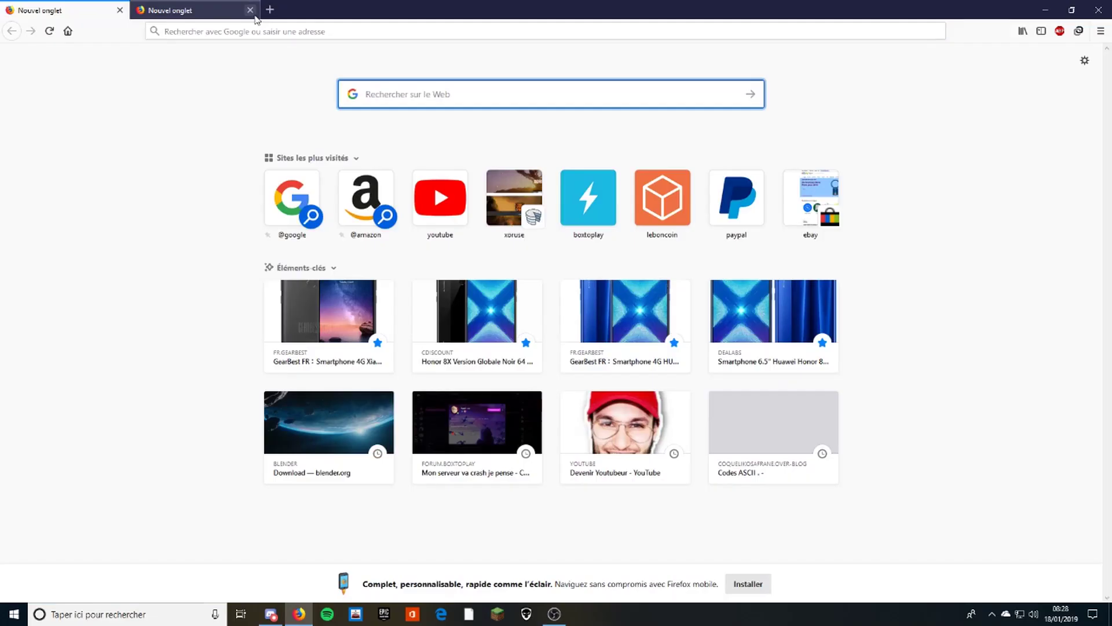
# In Firefox, close the extra blank tab, search the web for "blender download" and open the blender.org download page.
pyautogui.click(252, 12)
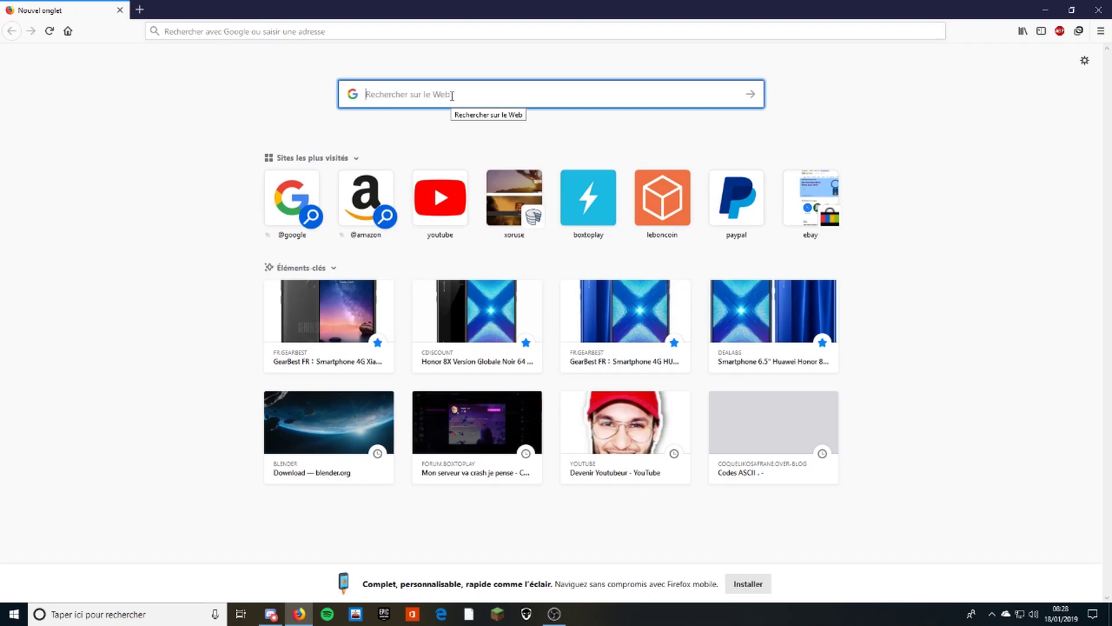
pyautogui.write('blender download')
pyautogui.press('Return')
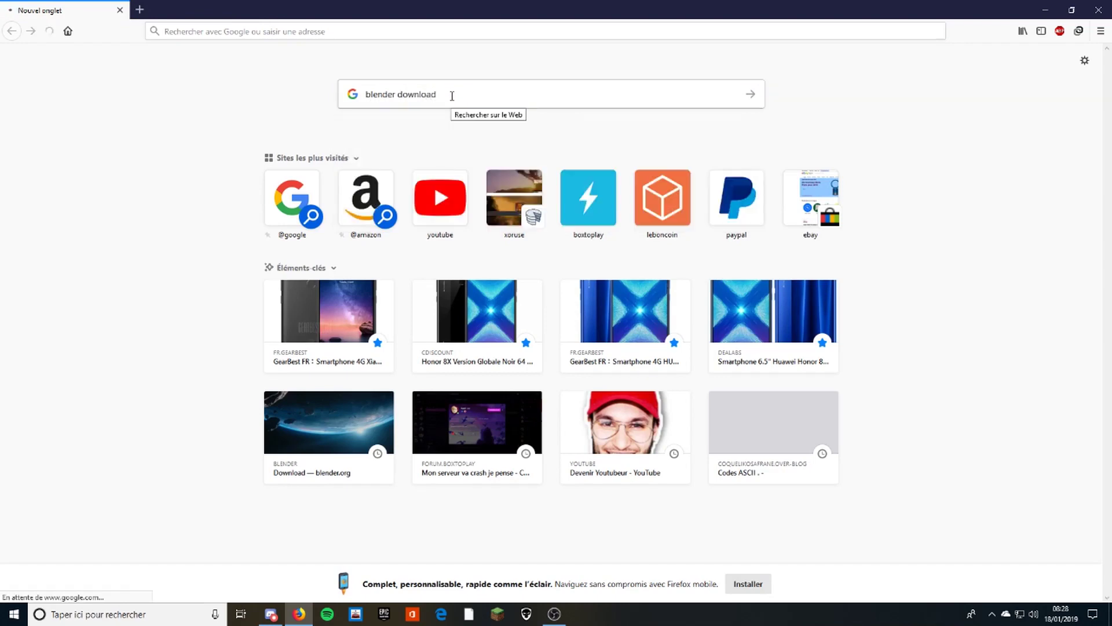
pyautogui.click(152, 155)
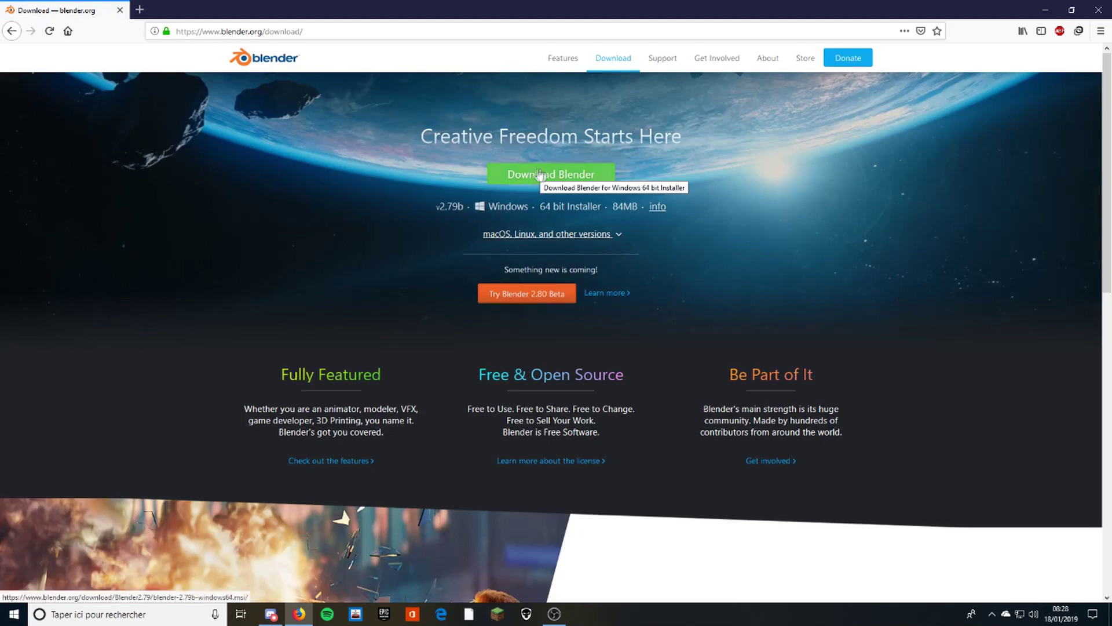
# Replace the Blender download page with a new tab and open YouTube in it.
pyautogui.click(139, 9)
pyautogui.click(119, 10)
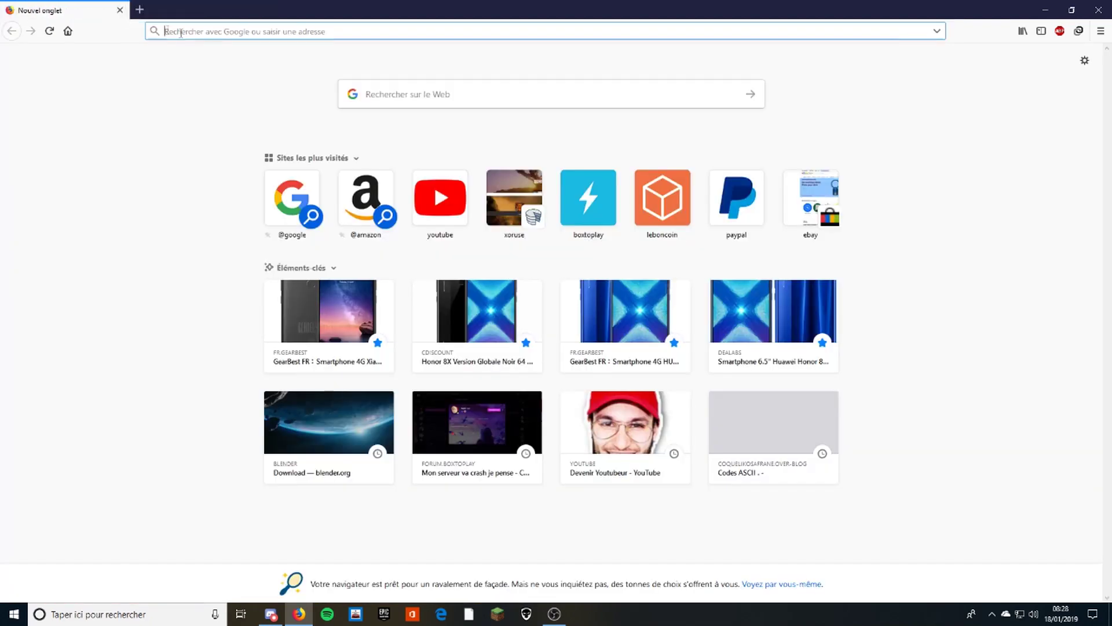
pyautogui.write('yout')
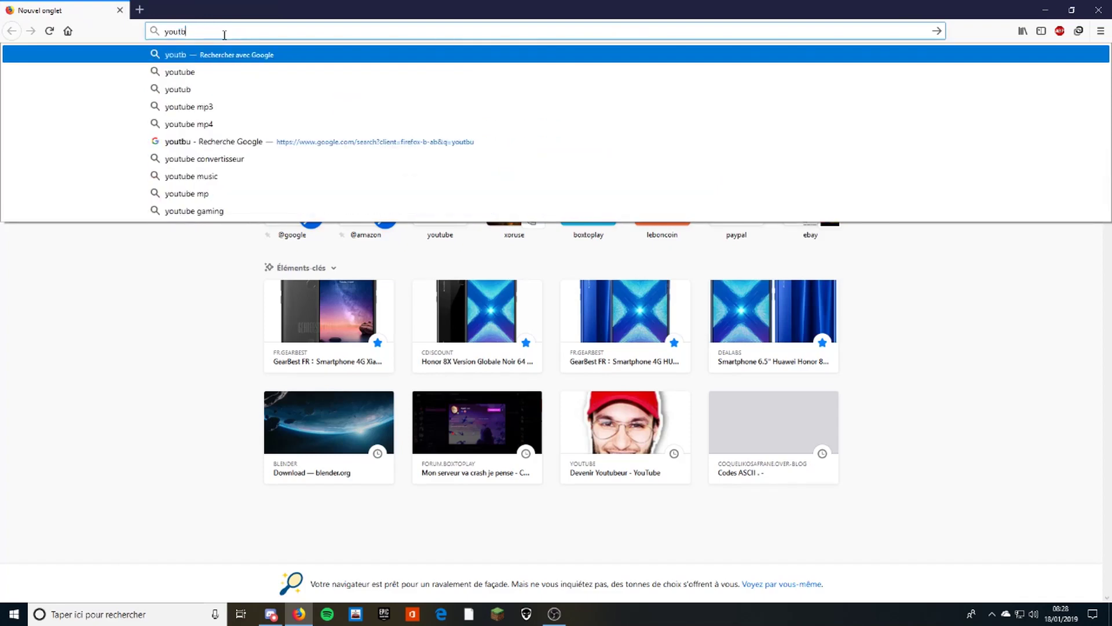
pyautogui.write('ube')
pyautogui.press('Return')
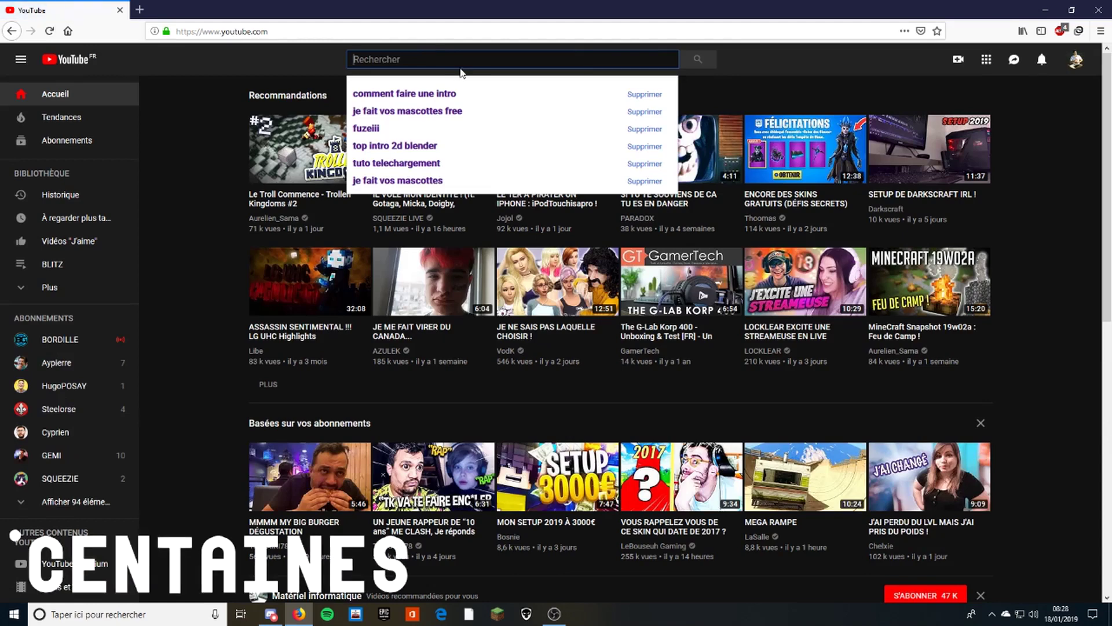
# Search YouTube for "intro blender free download 2d" using the matching suggestion.
pyautogui.write('Intro ')
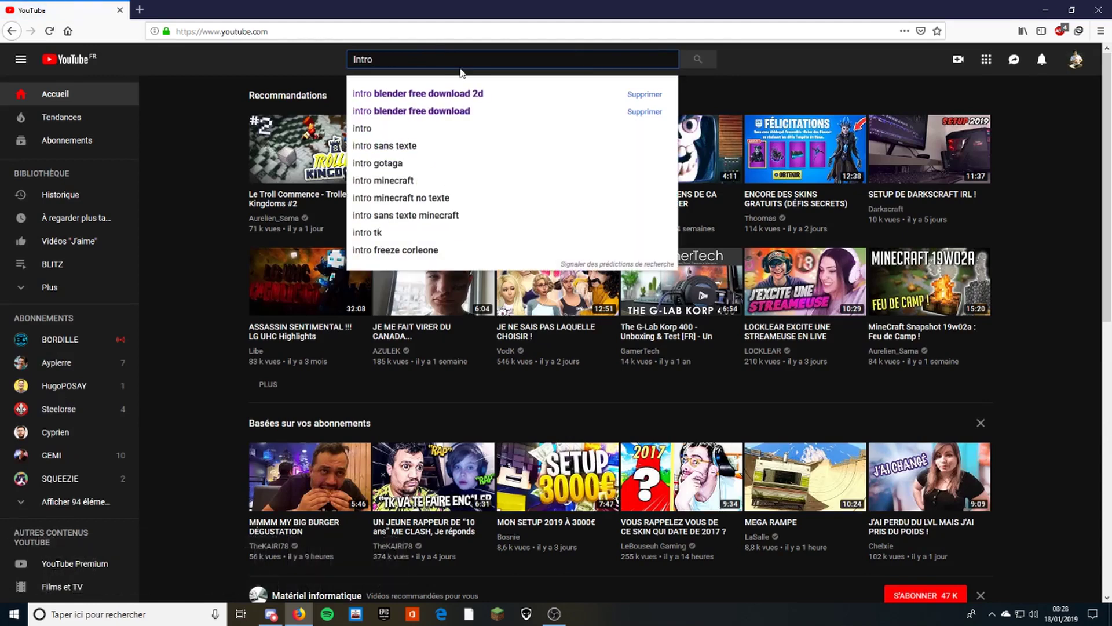
pyautogui.write('bl')
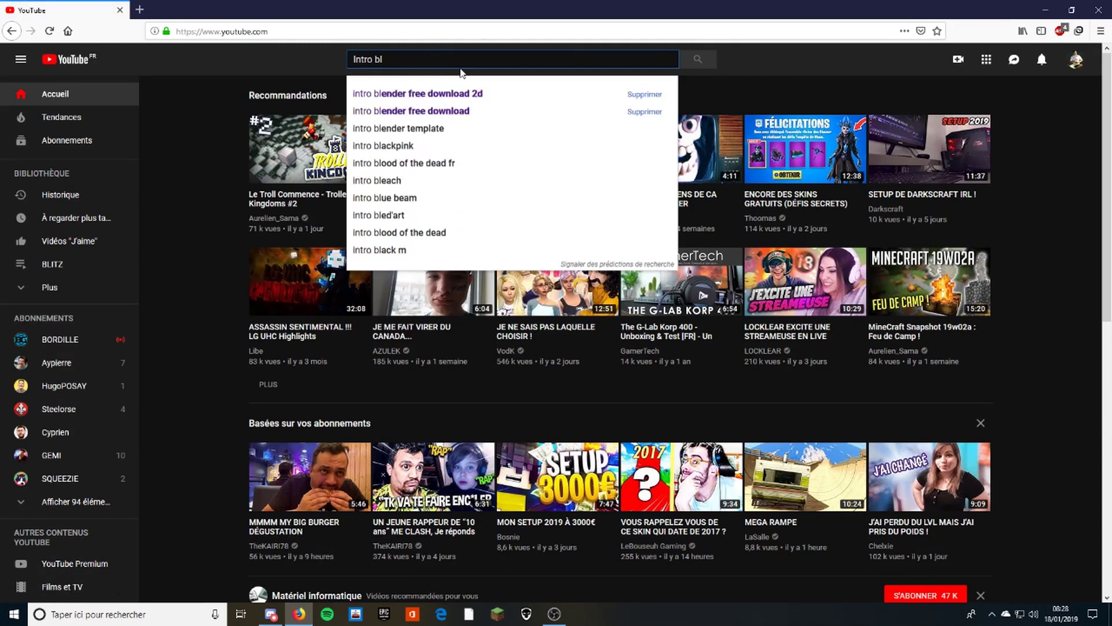
pyautogui.write('ender fre')
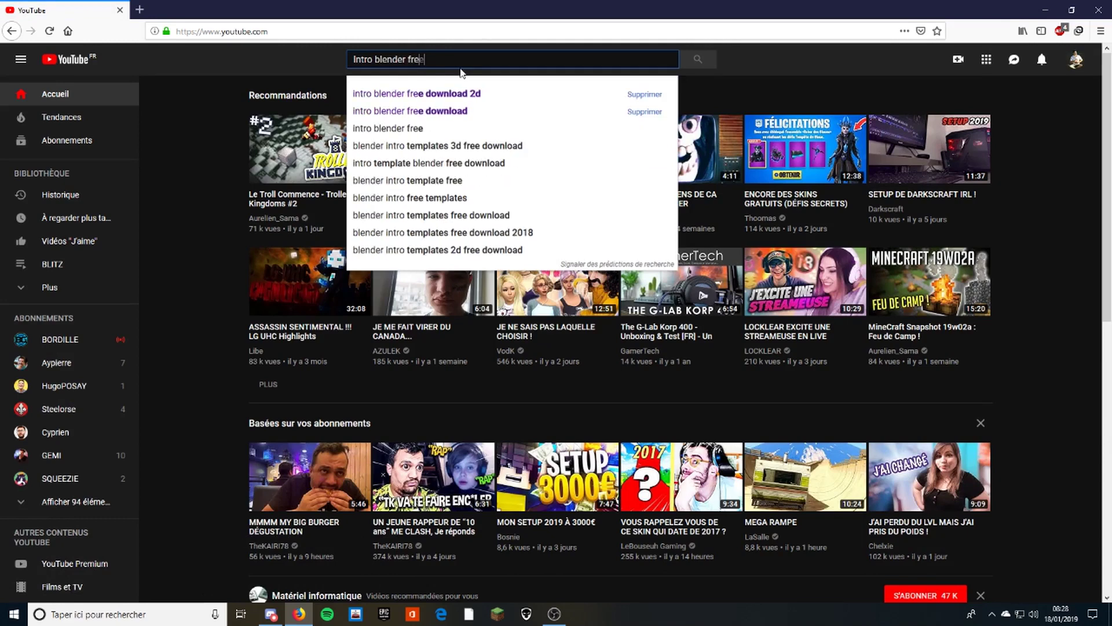
pyautogui.write('e')
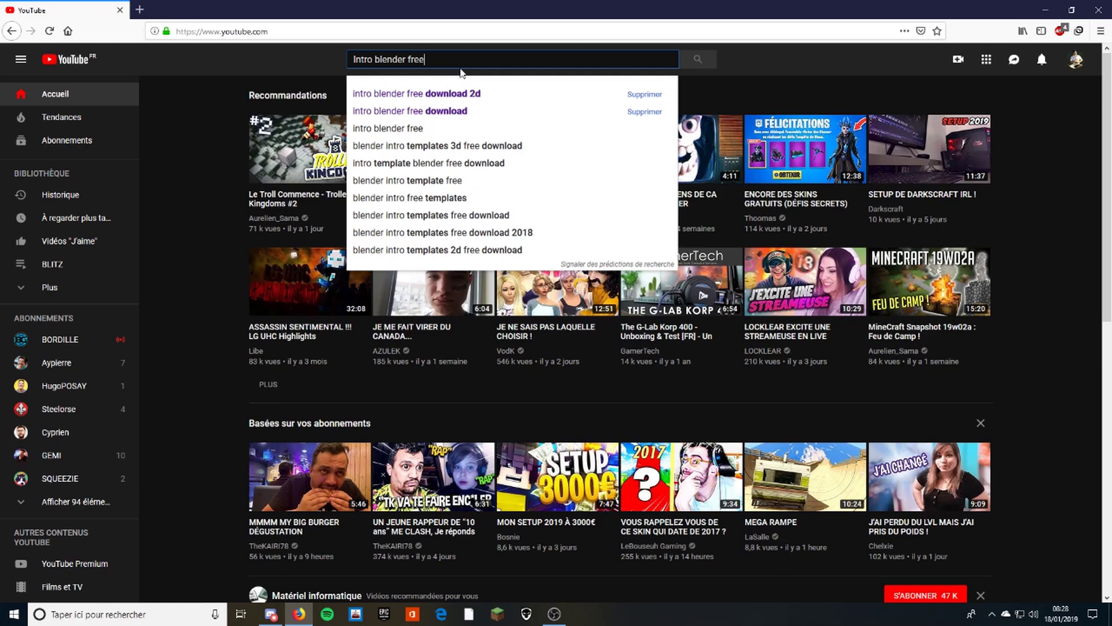
pyautogui.press('Down')
pyautogui.press('Return')
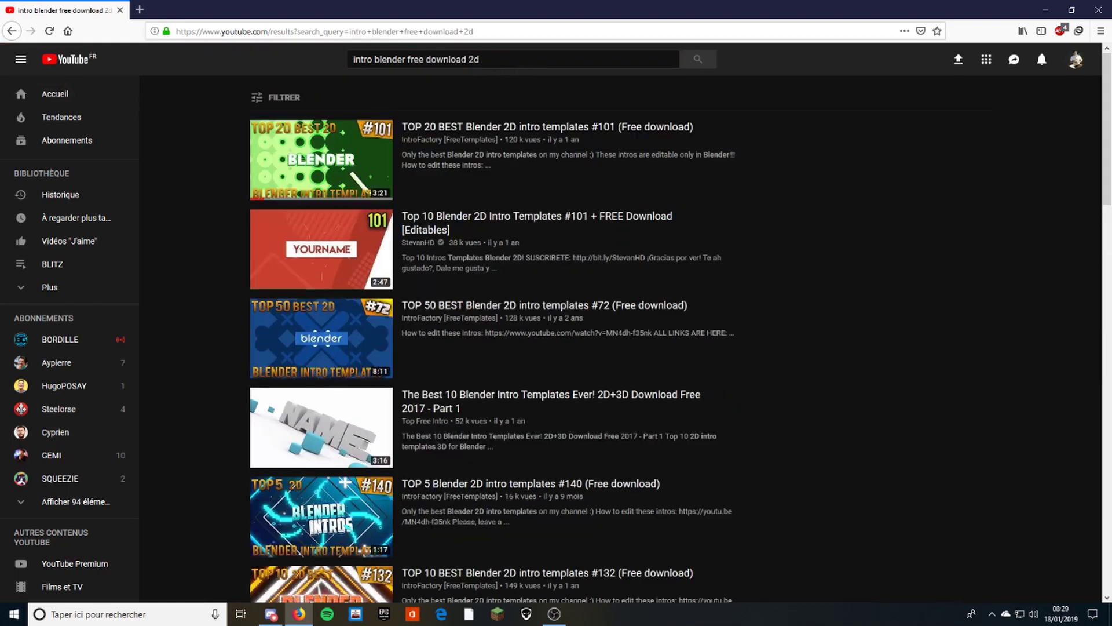
# Browse the 2D template results, open "TOP 5 Blender 2D intro templates #140 (Free download)" and pause it.
pyautogui.scroll(-15, 440, 243)
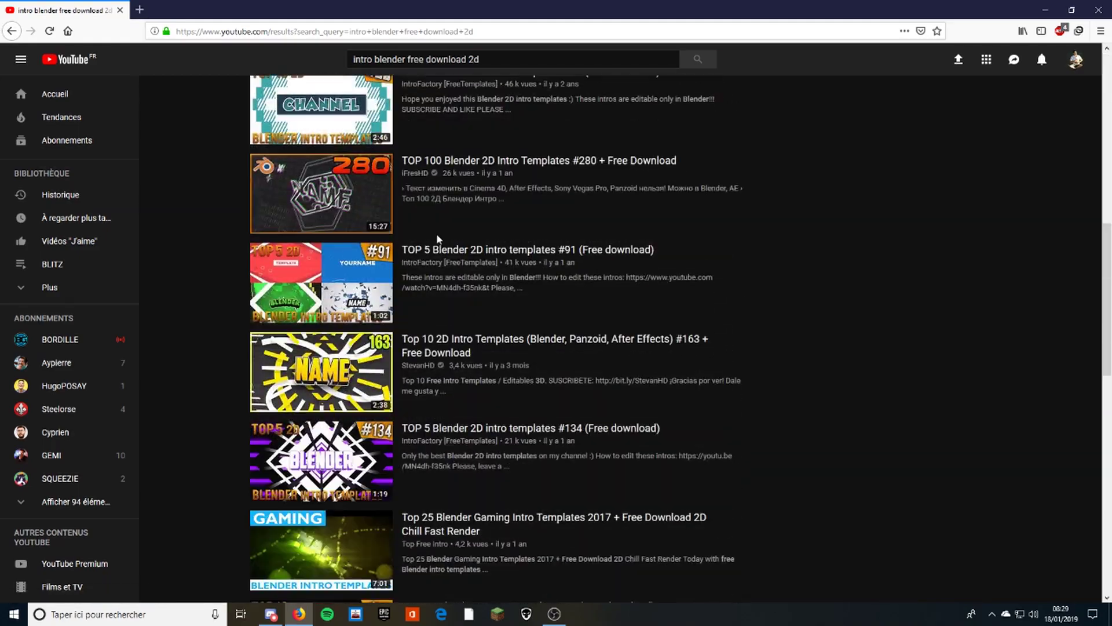
pyautogui.scroll(15, 444, 240)
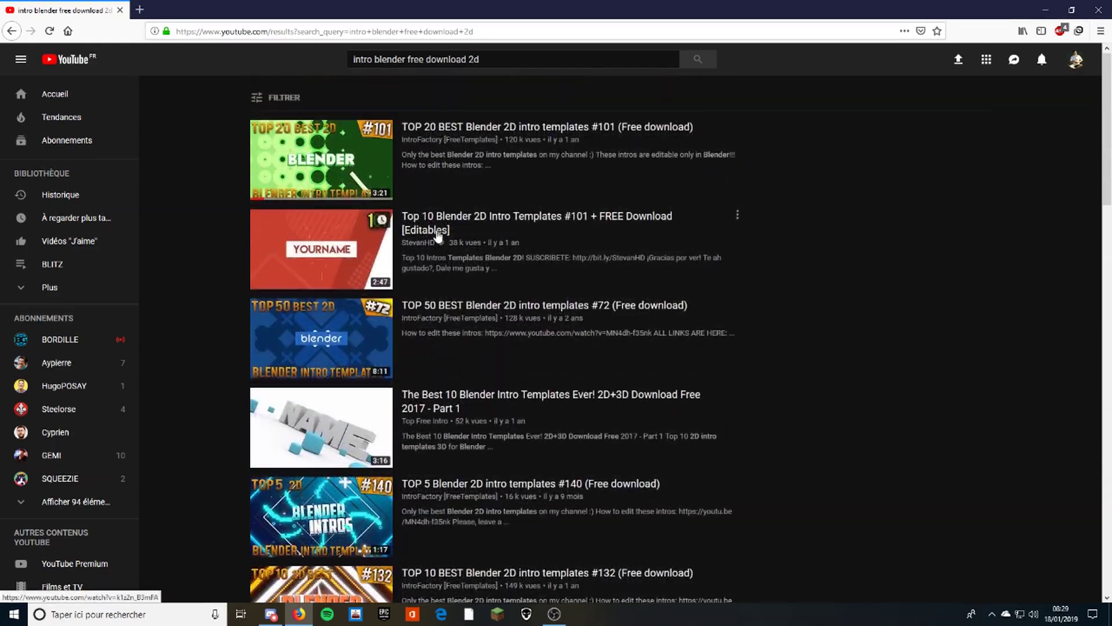
pyautogui.scroll(-15, 443, 231)
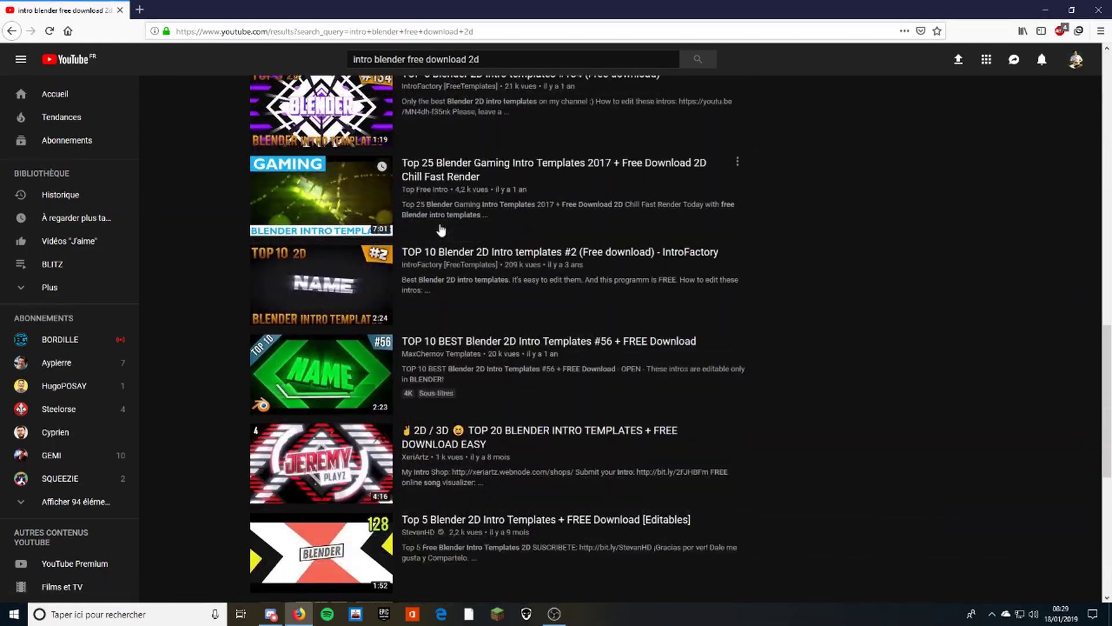
pyautogui.scroll(10, 350, 461)
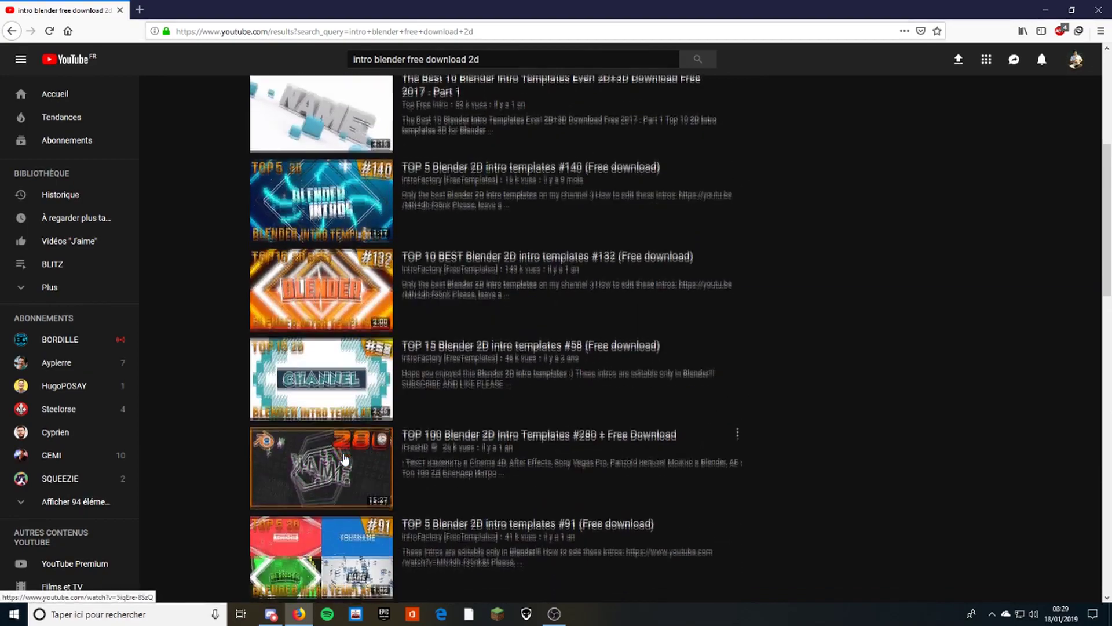
pyautogui.scroll(2, 347, 464)
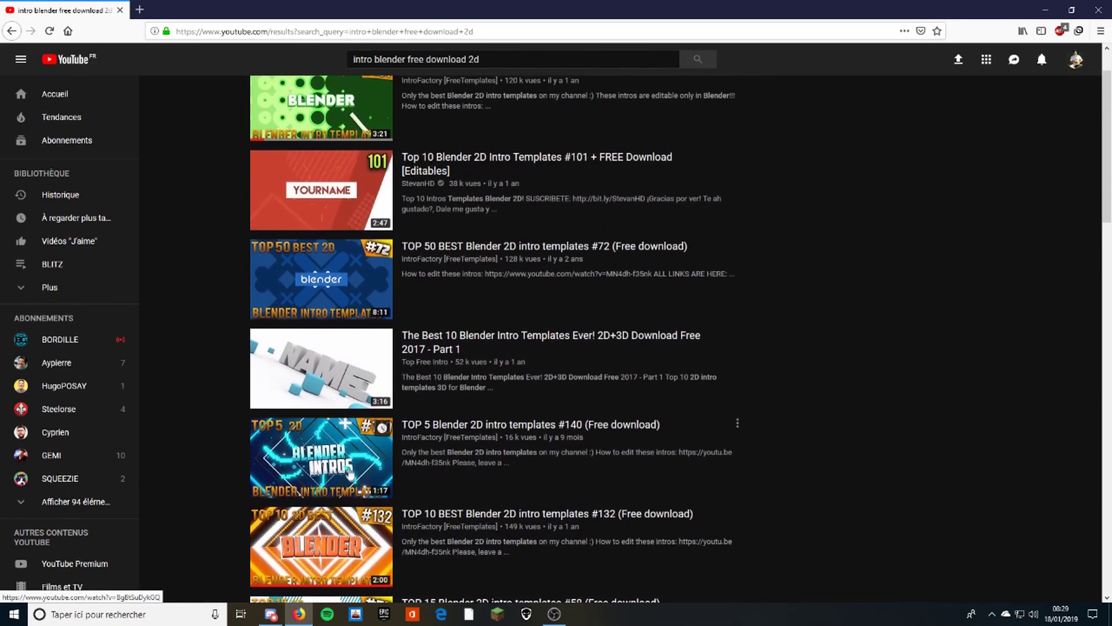
pyautogui.click(353, 470)
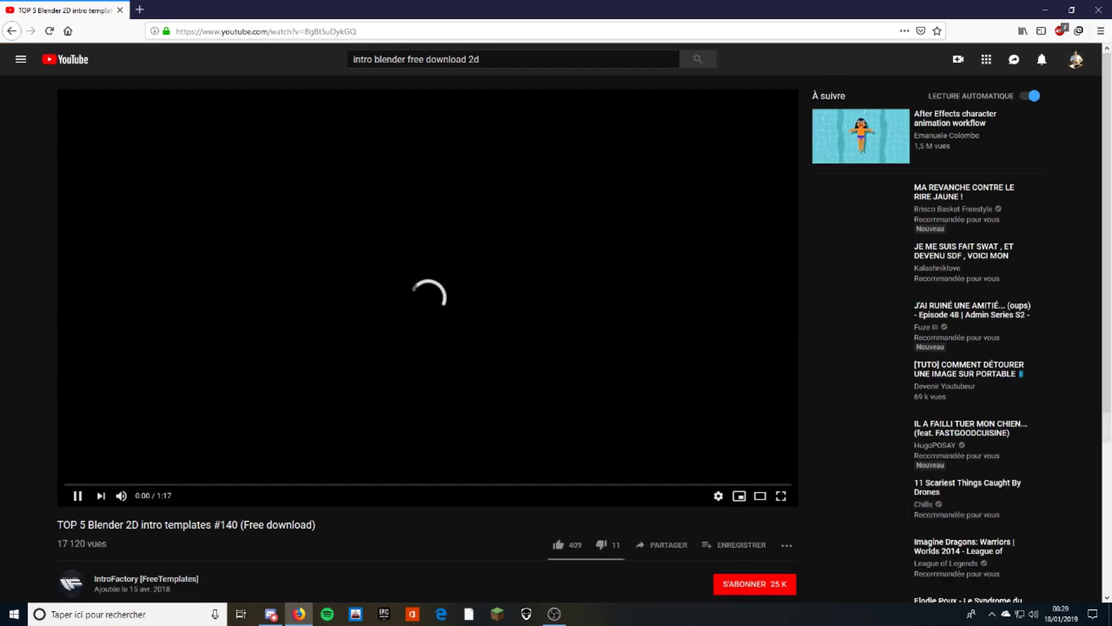
pyautogui.click(169, 429)
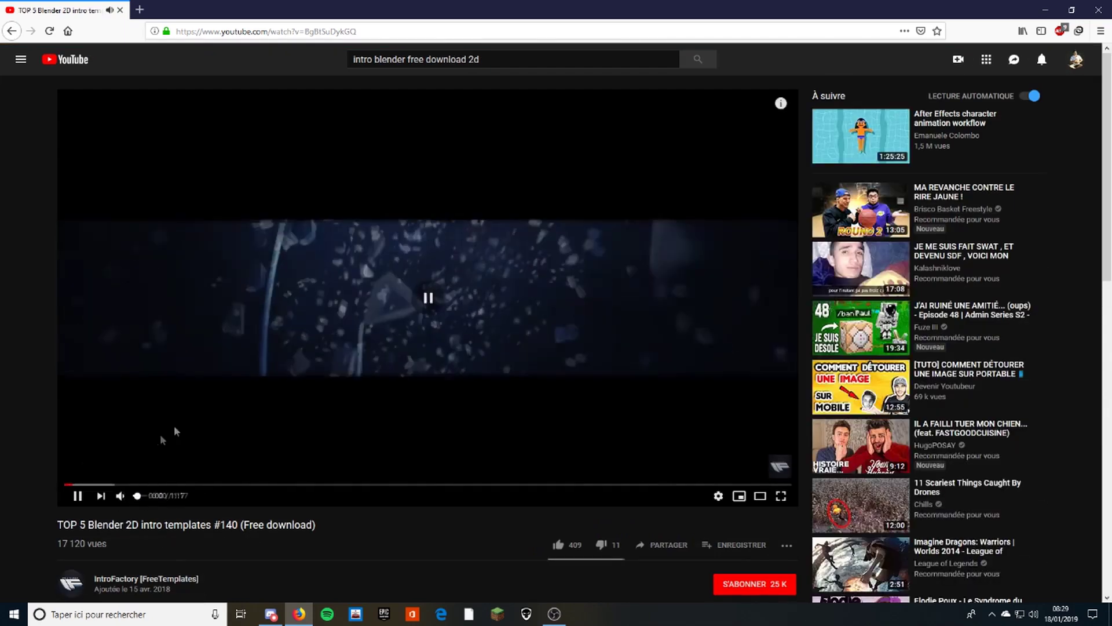
# Change the YouTube search to "intro blender free download 3d" and skim the results.
pyautogui.click(474, 59)
pyautogui.press('BackSpace')
pyautogui.write('3')
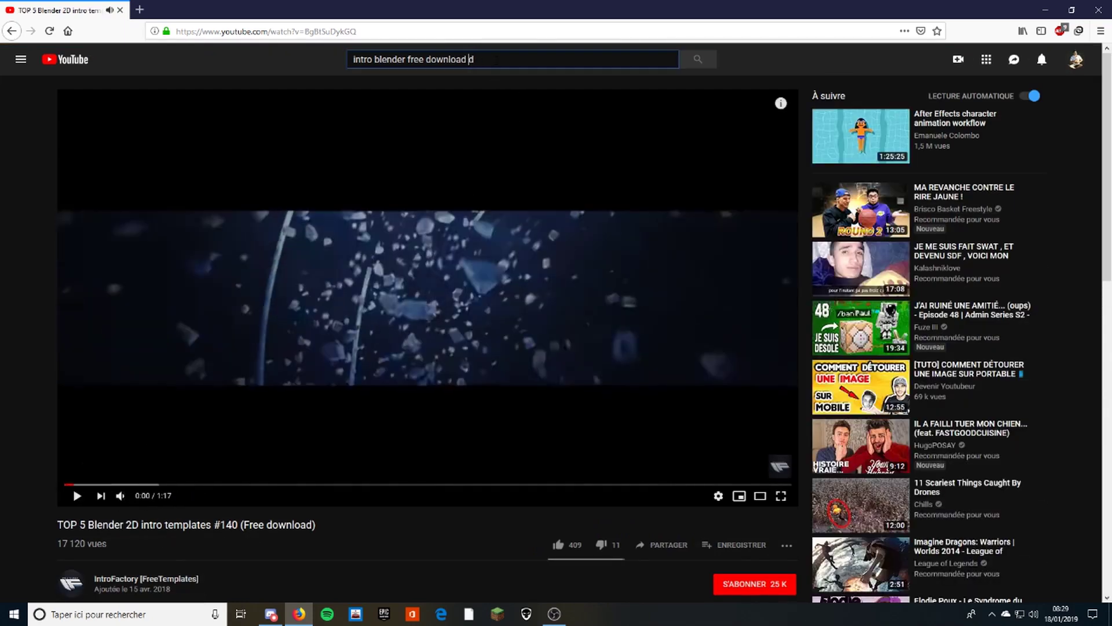
pyautogui.press('Return')
pyautogui.scroll(-6, 423, 303)
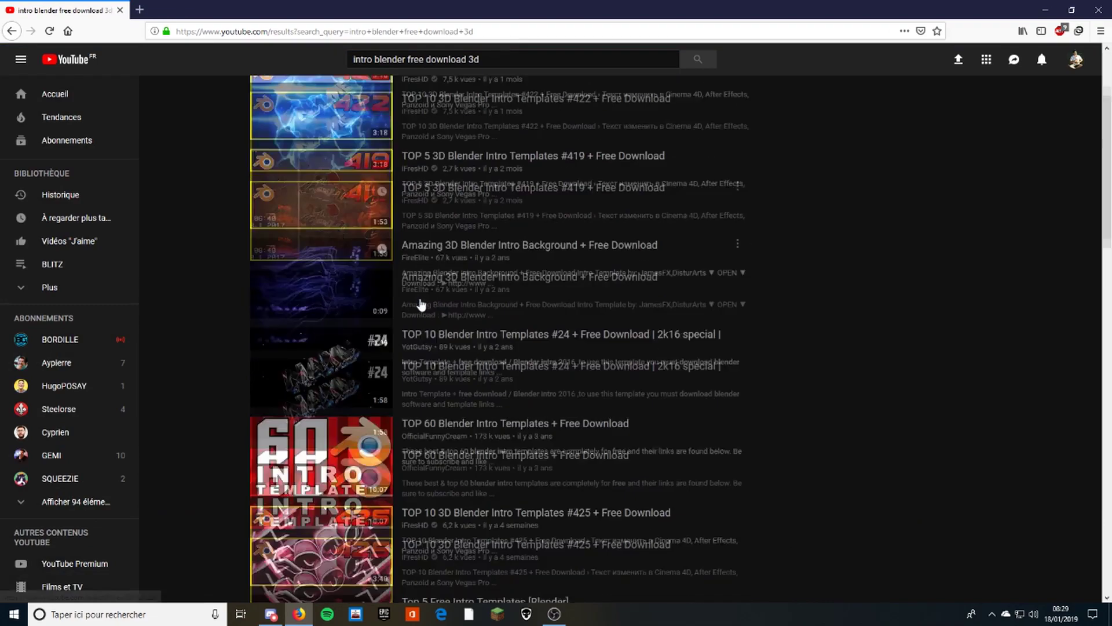
pyautogui.scroll(6, 369, 371)
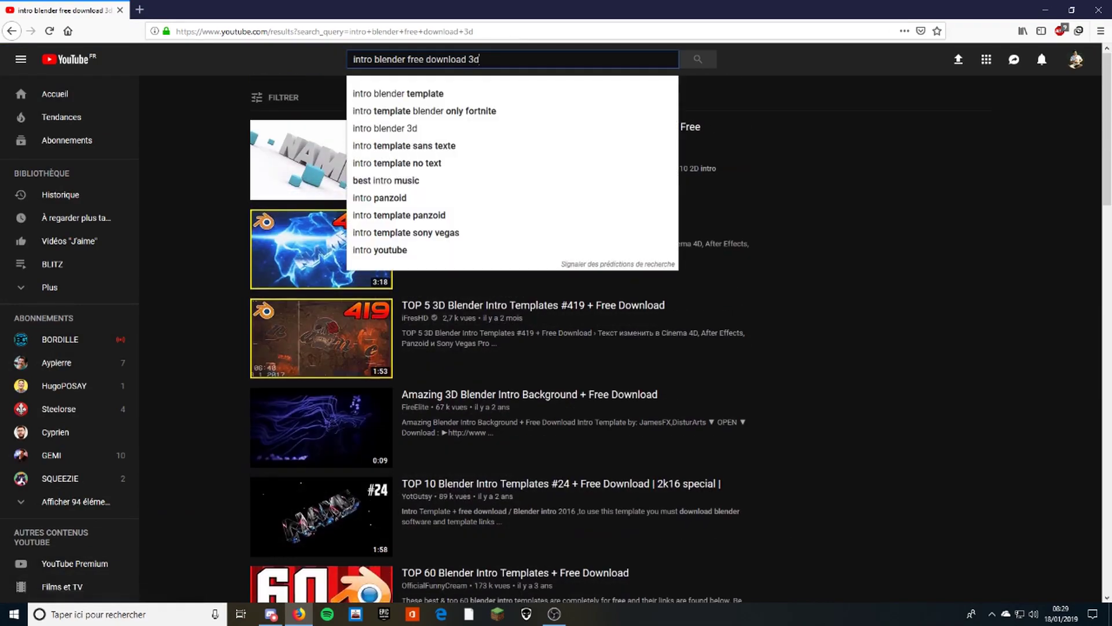
# Switch the YouTube search back to "intro blender free download 2d".
pyautogui.click(475, 59)
pyautogui.press('BackSpace')
pyautogui.write('2')
pyautogui.press('Return')
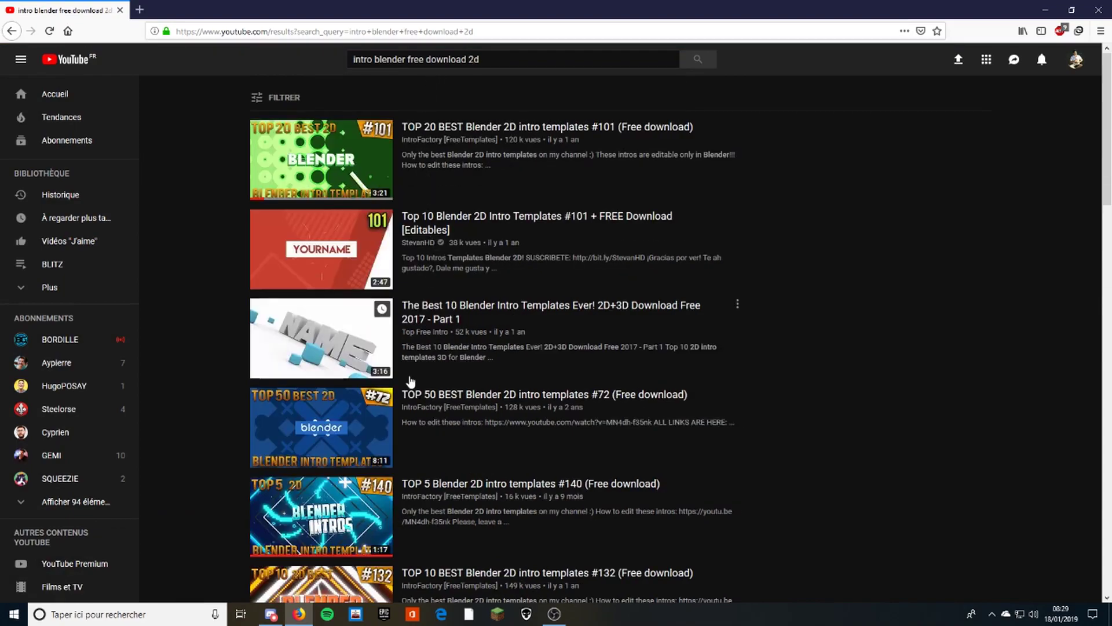
# Browse the 2D Blender intro template results and open the video "Top 5 Free 2D Intro Templates [Blender]".
pyautogui.scroll(-6, 408, 382)
pyautogui.scroll(5, 406, 381)
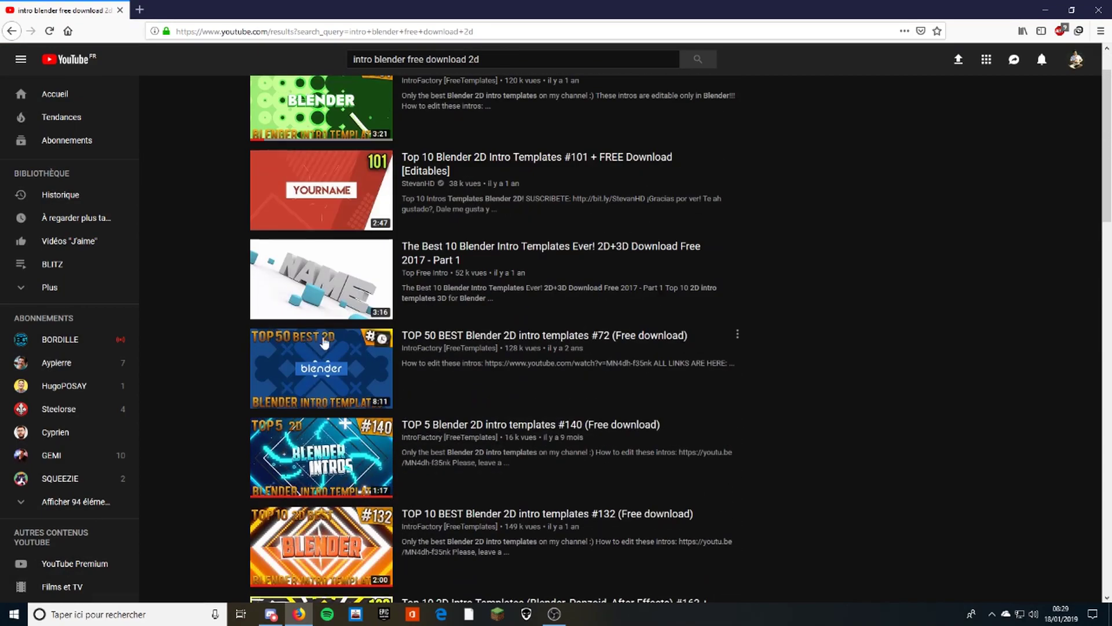
pyautogui.scroll(-10, 495, 440)
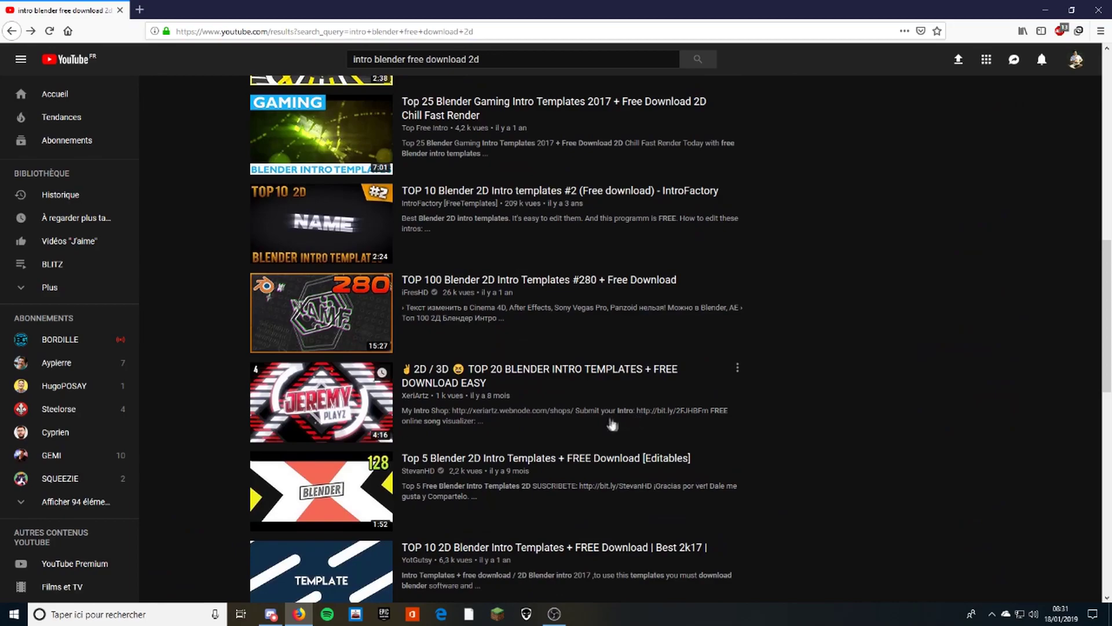
pyautogui.scroll(-6, 579, 417)
pyautogui.scroll(-2, 474, 447)
pyautogui.scroll(-3, 474, 447)
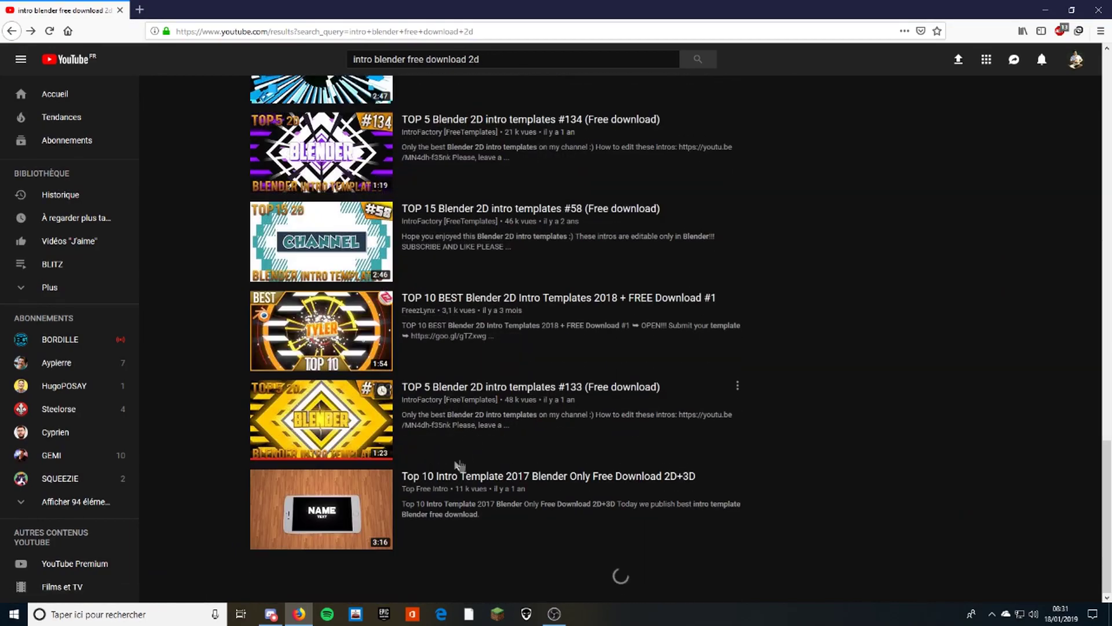
pyautogui.scroll(-6, 319, 482)
pyautogui.scroll(-10, 319, 482)
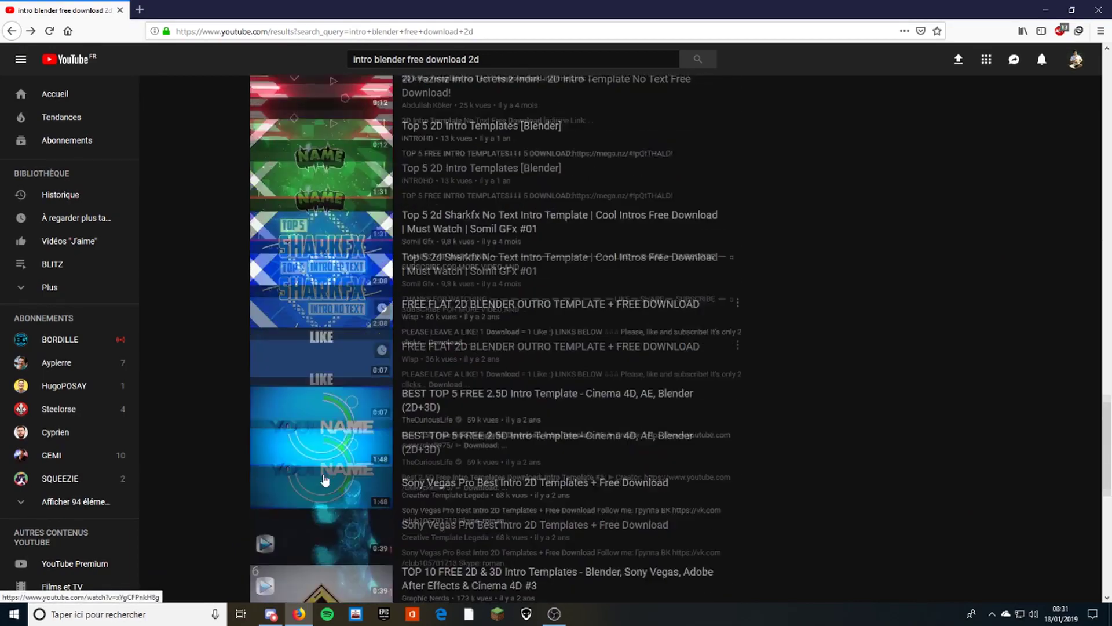
pyautogui.scroll(-2, 330, 478)
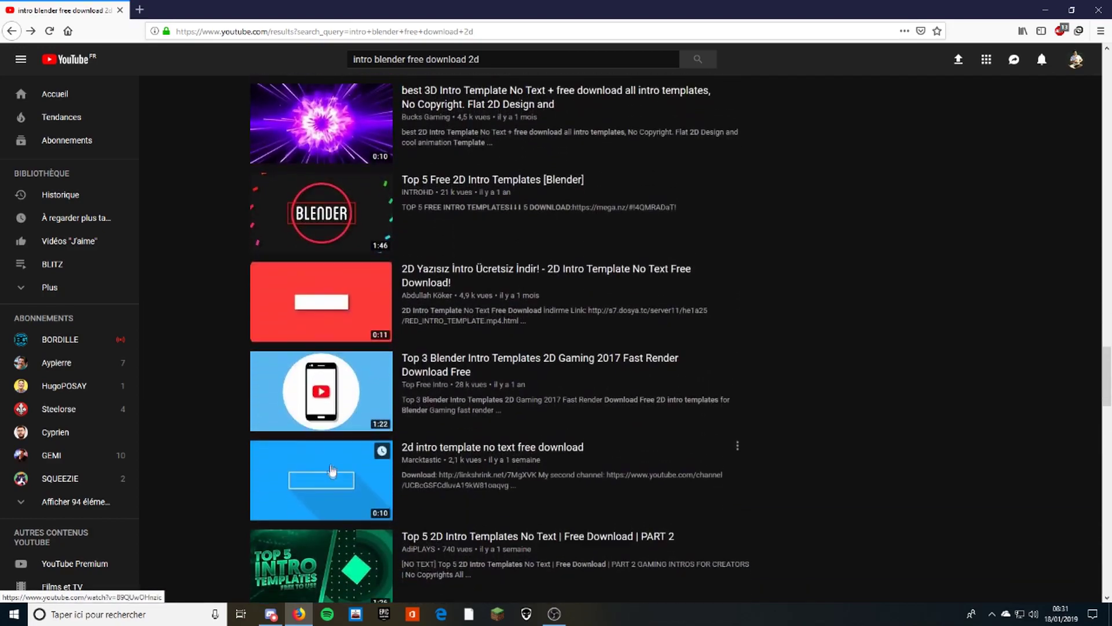
pyautogui.click(351, 225)
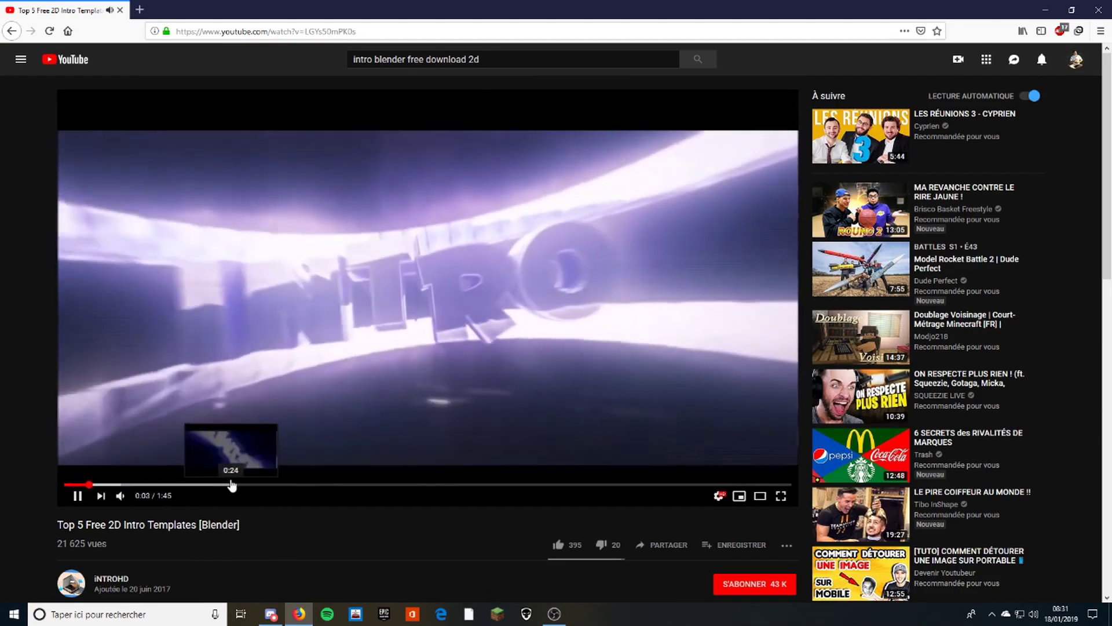
# Preview the intro templates by skipping through the video to 0:51, and bring its description into view.
pyautogui.click(286, 484)
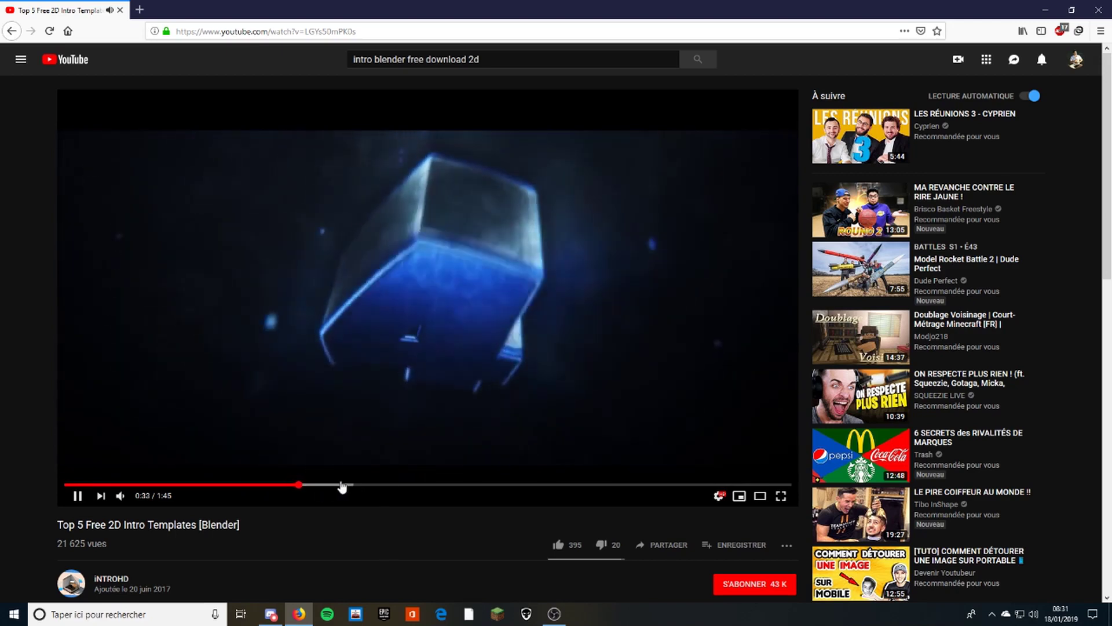
pyautogui.click(340, 485)
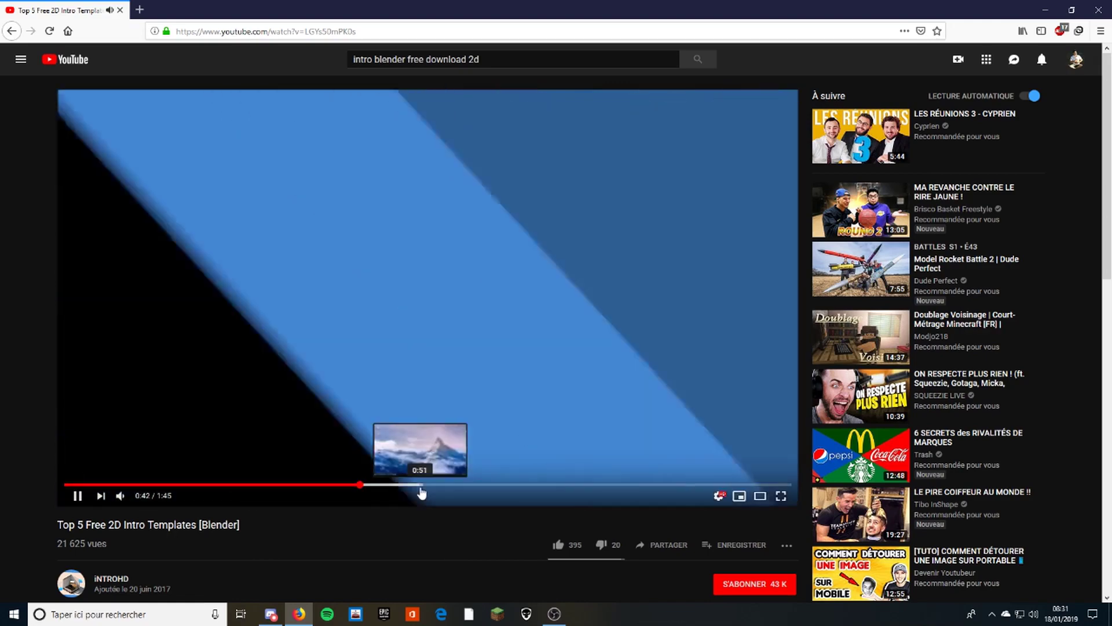
pyautogui.click(421, 485)
pyautogui.scroll(-10, 349, 523)
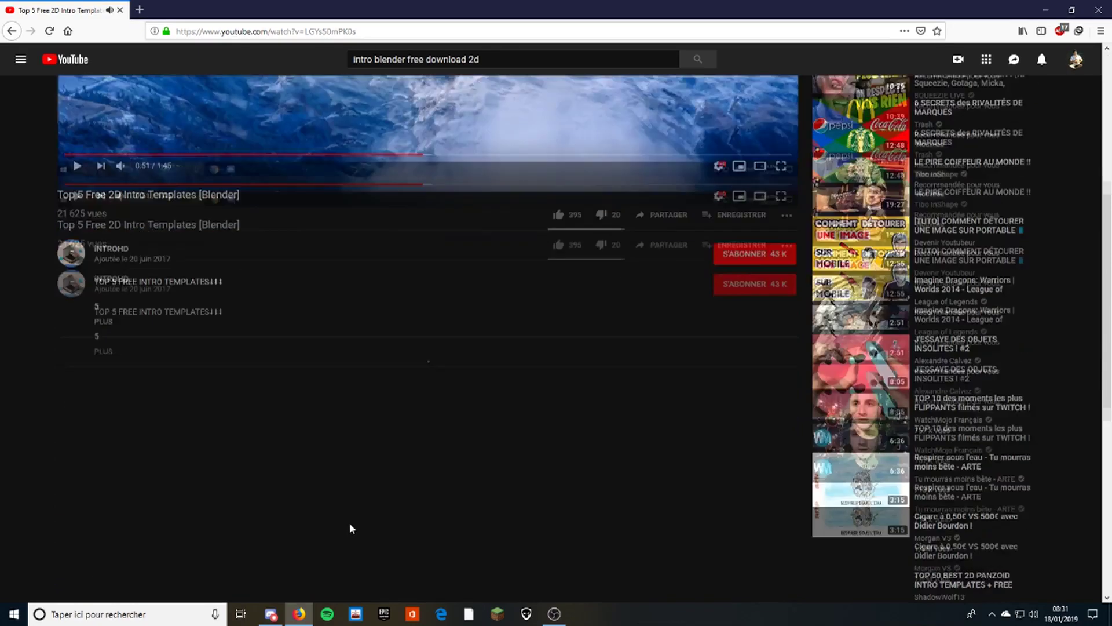
# Expand the video description and open the MEGA download link of template 4 in a new browser tab.
pyautogui.click(94, 179)
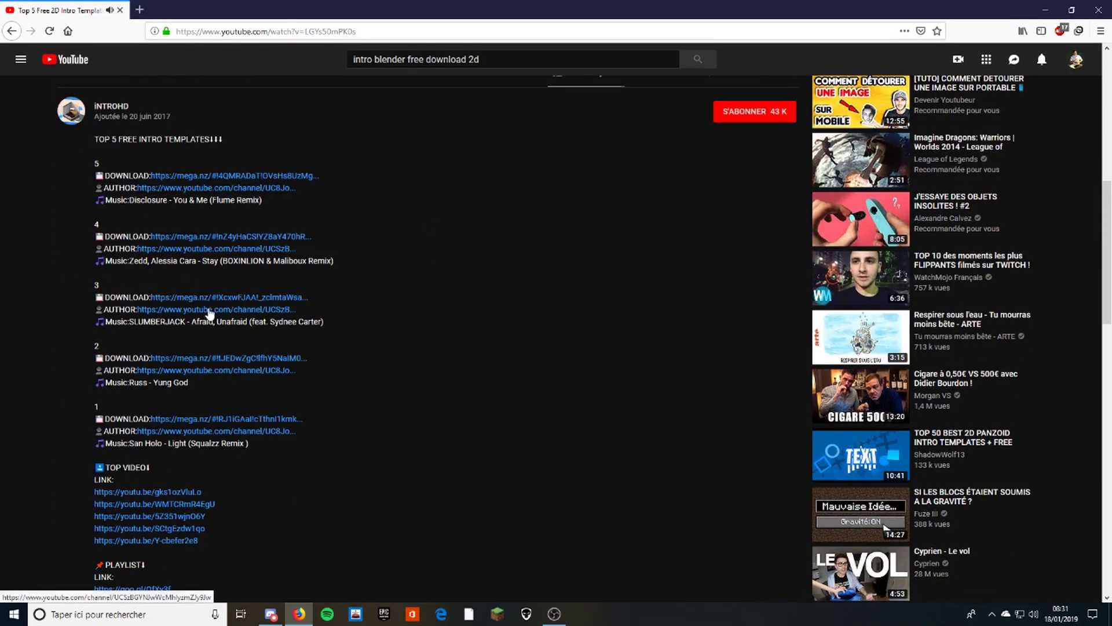
pyautogui.rightClick(209, 242)
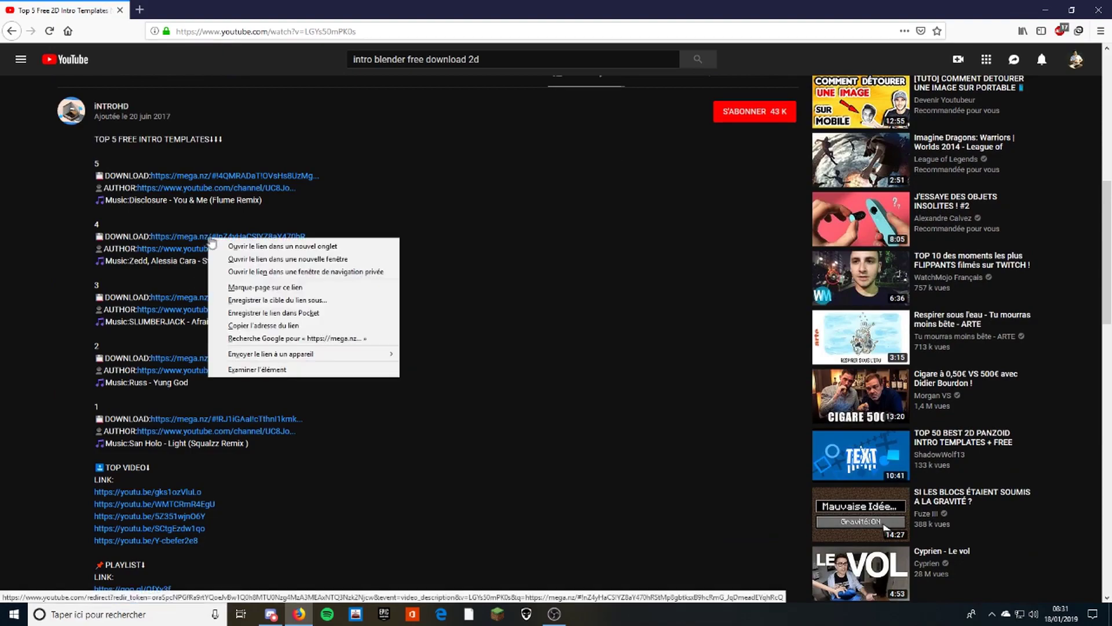
pyautogui.click(261, 244)
pyautogui.scroll(8, 341, 279)
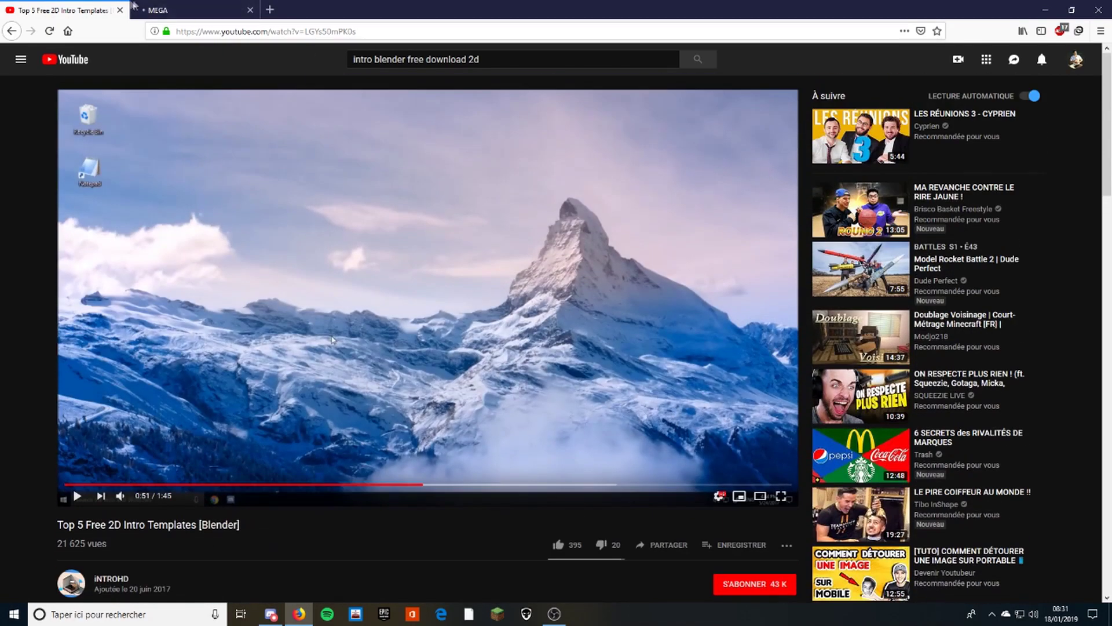
pyautogui.click(180, 10)
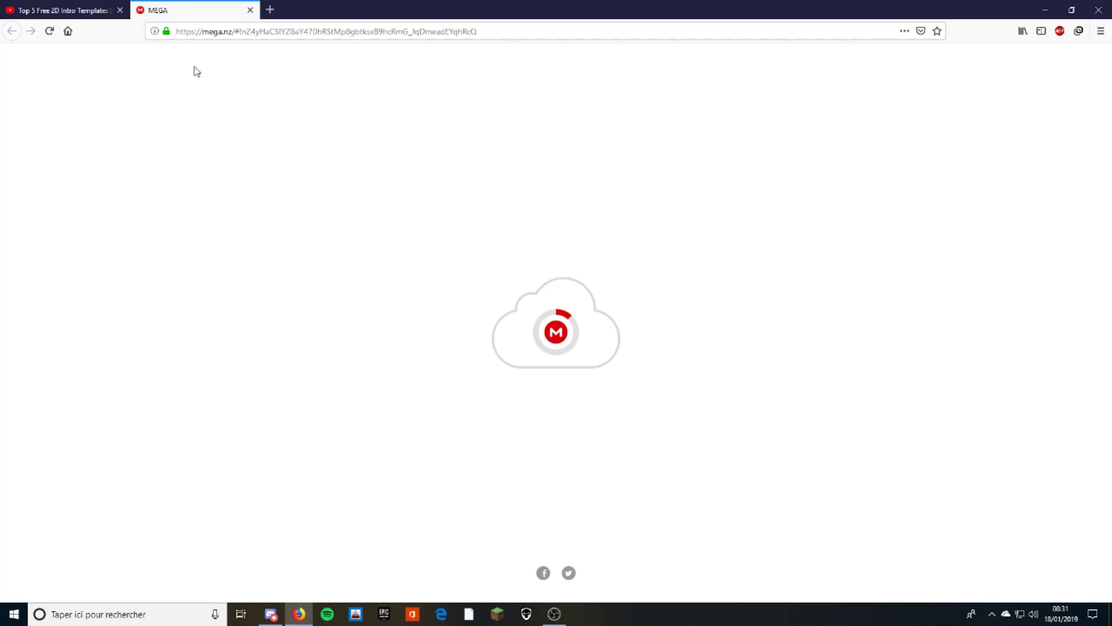
pyautogui.click(91, 7)
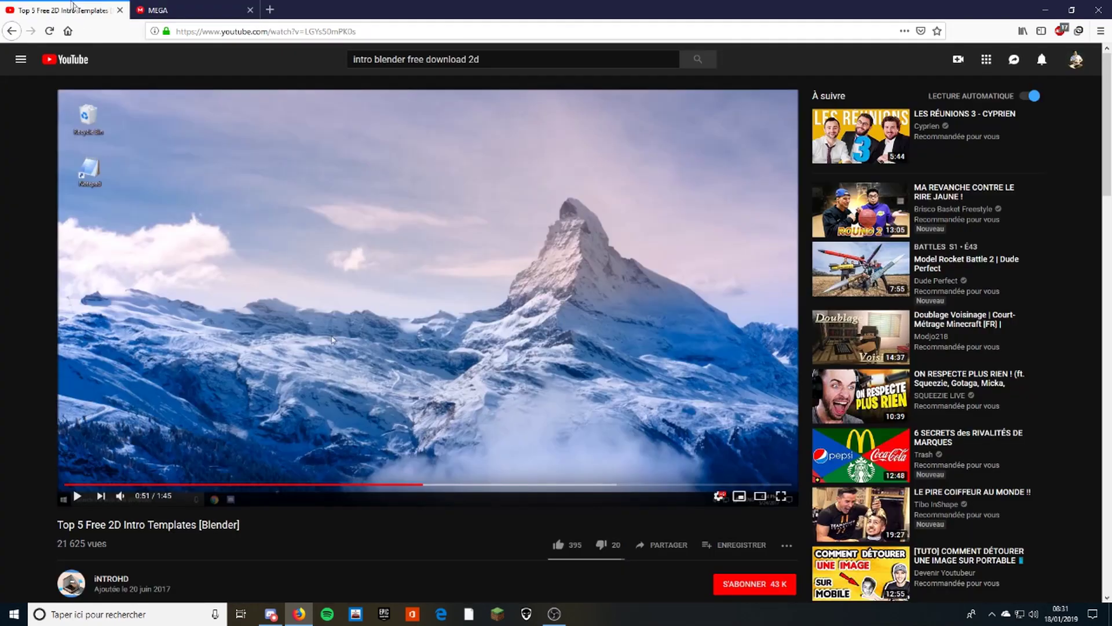
pyautogui.scroll(-10, 447, 533)
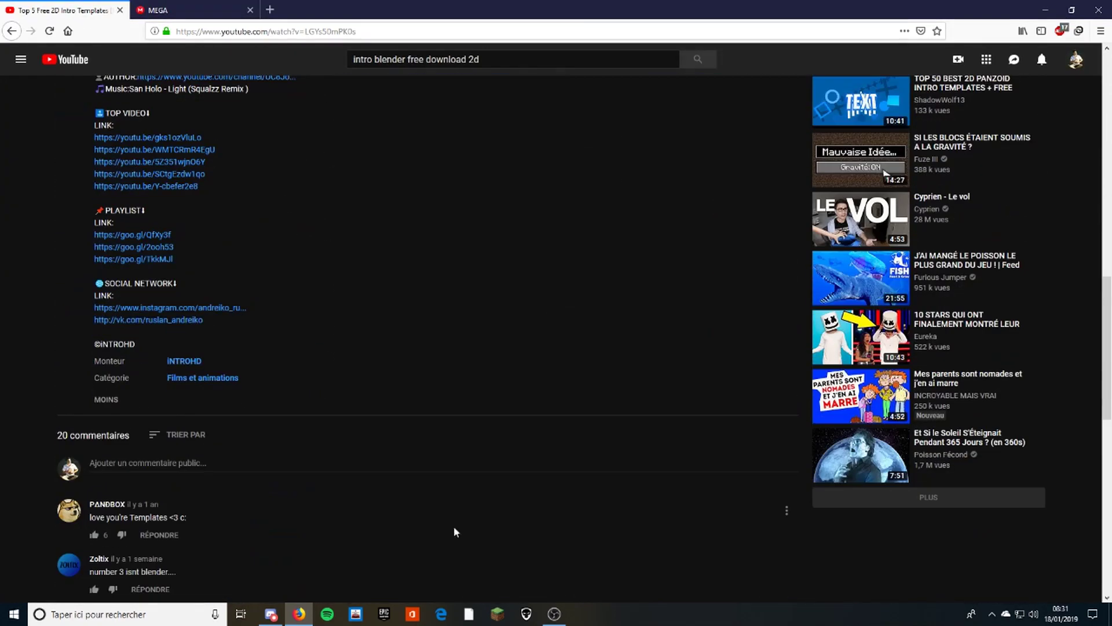
pyautogui.scroll(-7, 454, 526)
pyautogui.scroll(15, 456, 519)
pyautogui.scroll(5, 463, 522)
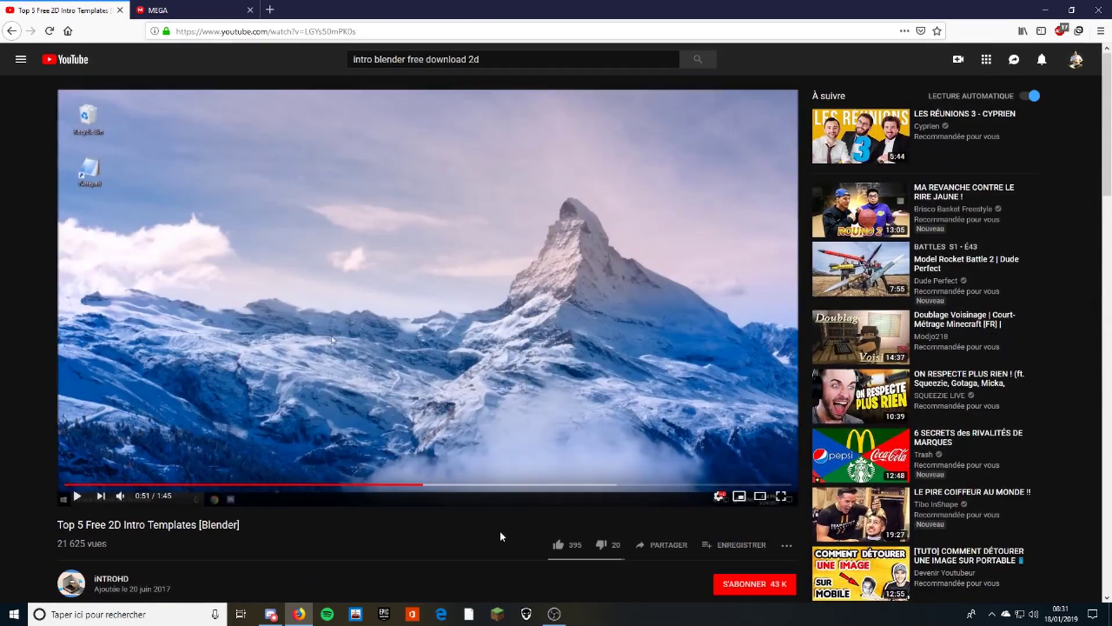
# Download Template#31.blend from the MEGA page and place the file on the desktop.
pyautogui.click(223, 8)
pyautogui.click(493, 277)
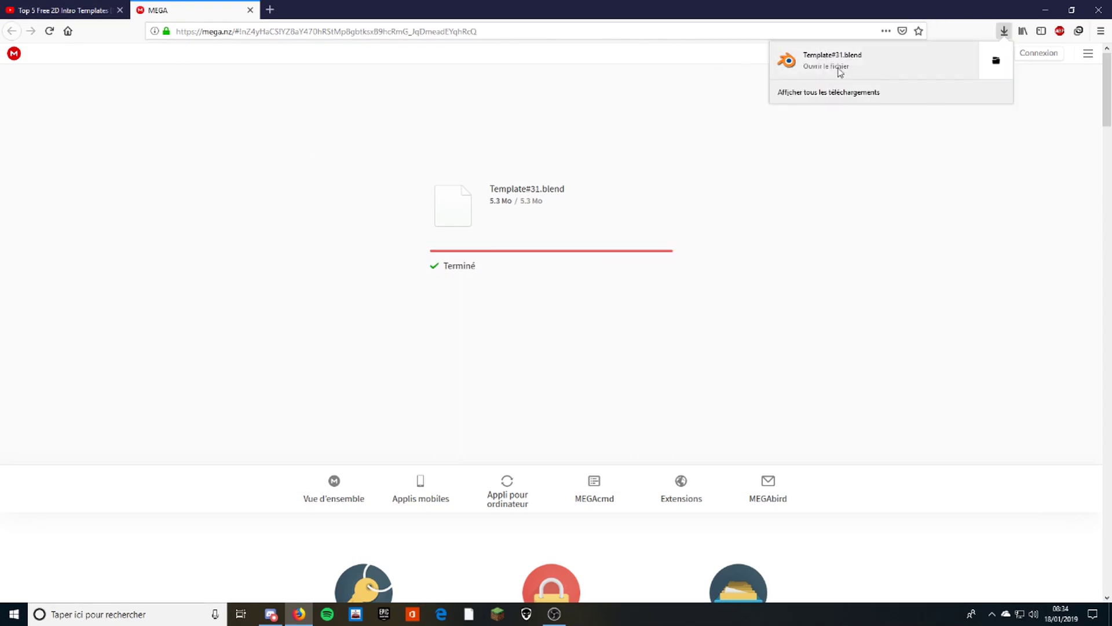
pyautogui.moveTo(817, 68); pyautogui.dragTo(536, 325)
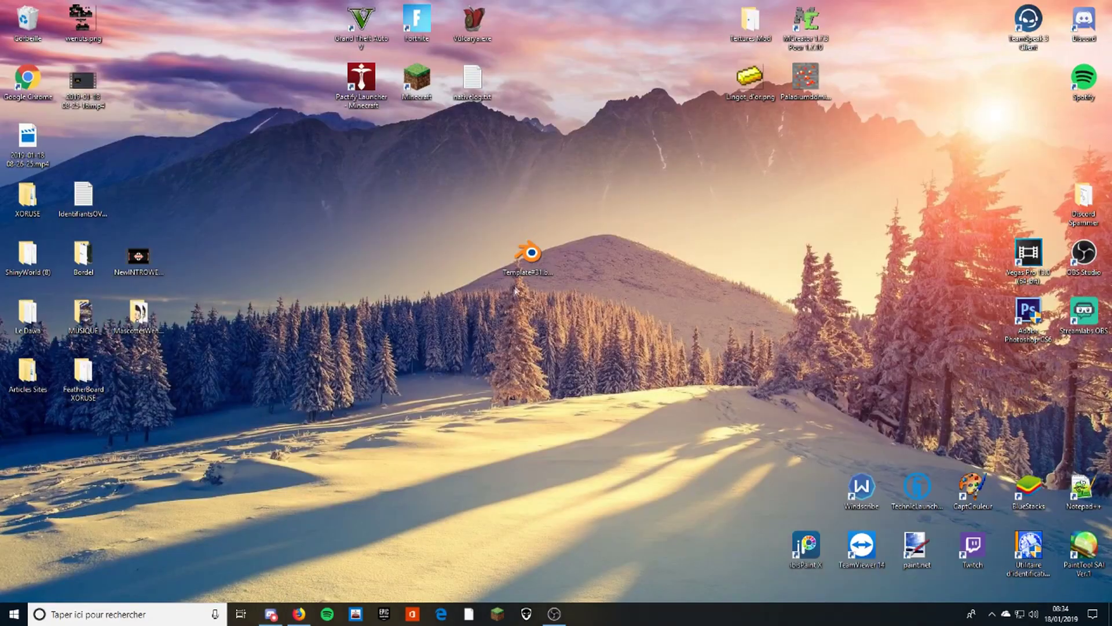
# Open Template#31.blend in Blender and replace the front white title text "name" with "wenuts".
pyautogui.doubleClick(526, 260)
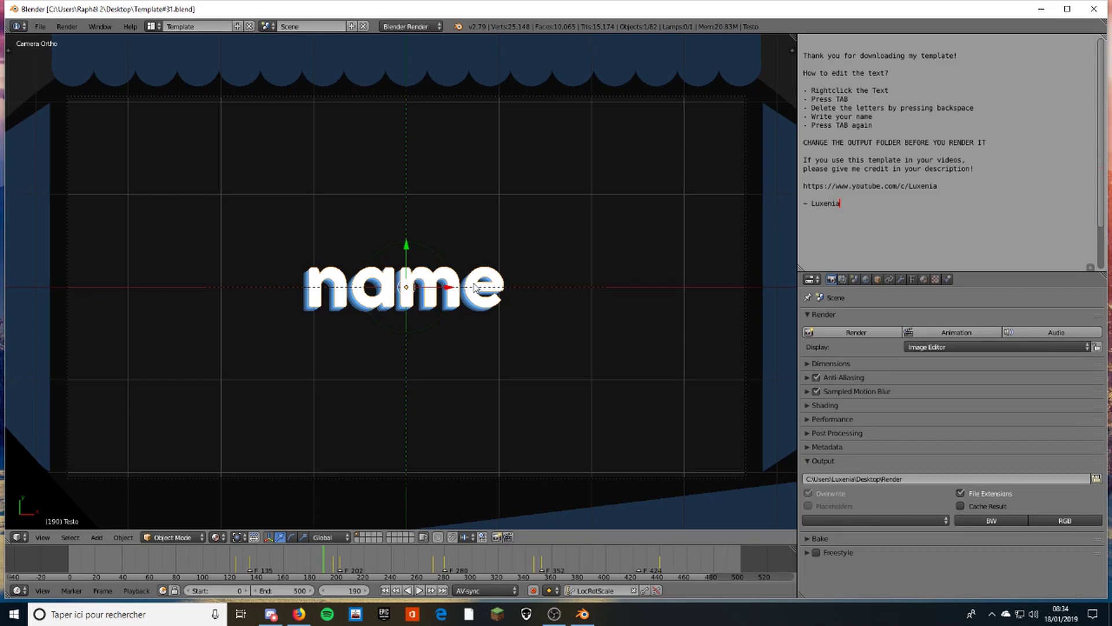
pyautogui.hotkey('shift', 'd')
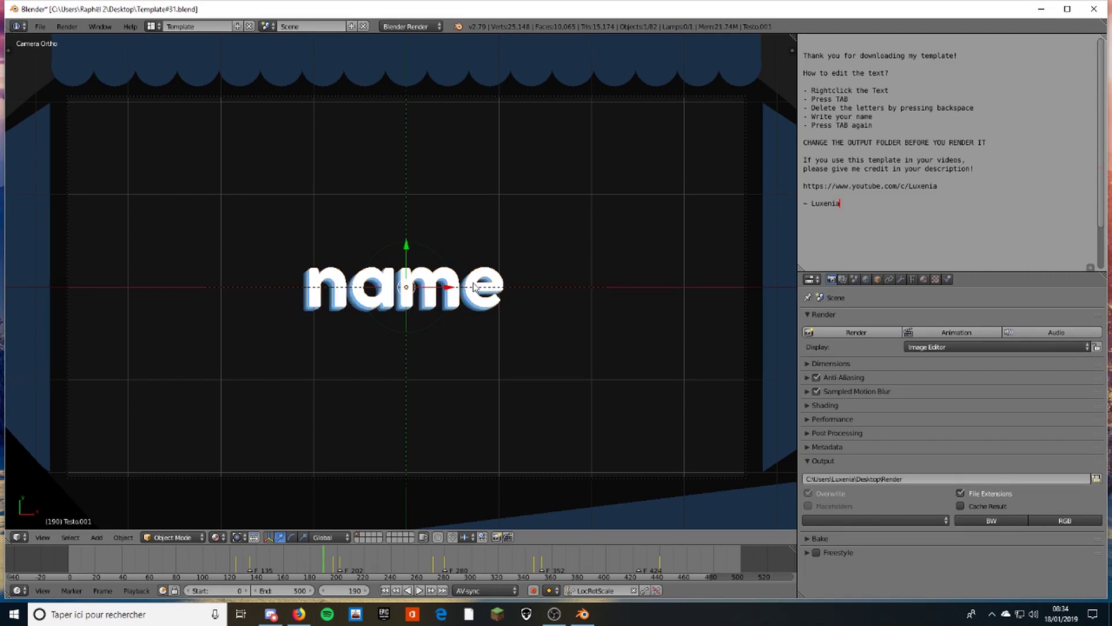
pyautogui.rightClick(473, 285)
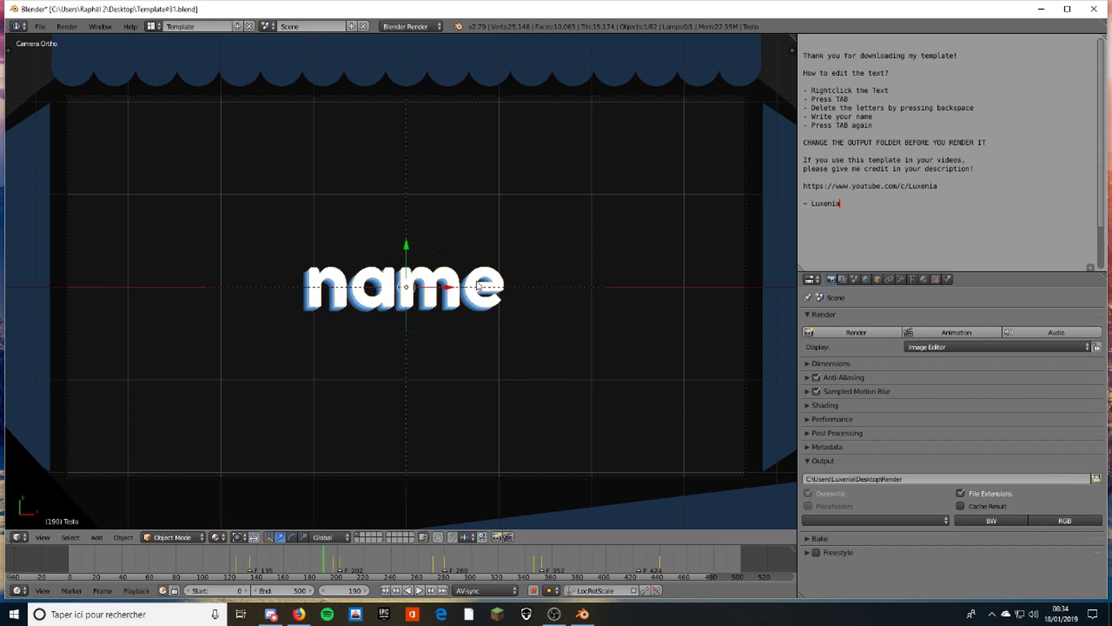
pyautogui.press('Tab')
pyautogui.press('BackSpace')
pyautogui.press('BackSpace')
pyautogui.press('BackSpace')
pyautogui.press('BackSpace')
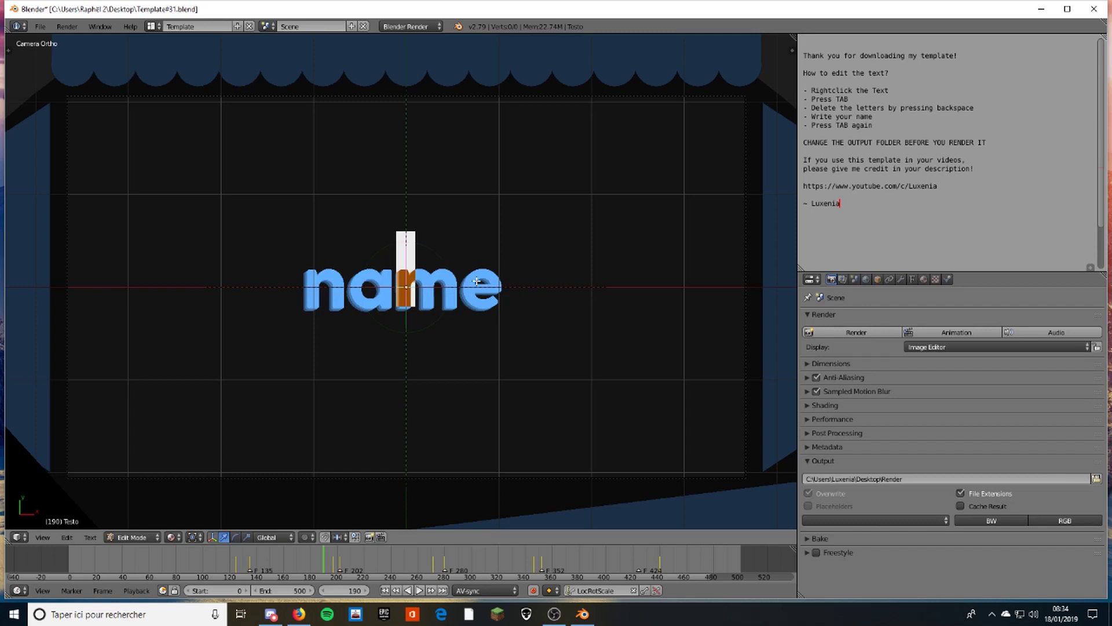
pyautogui.write('wenuts')
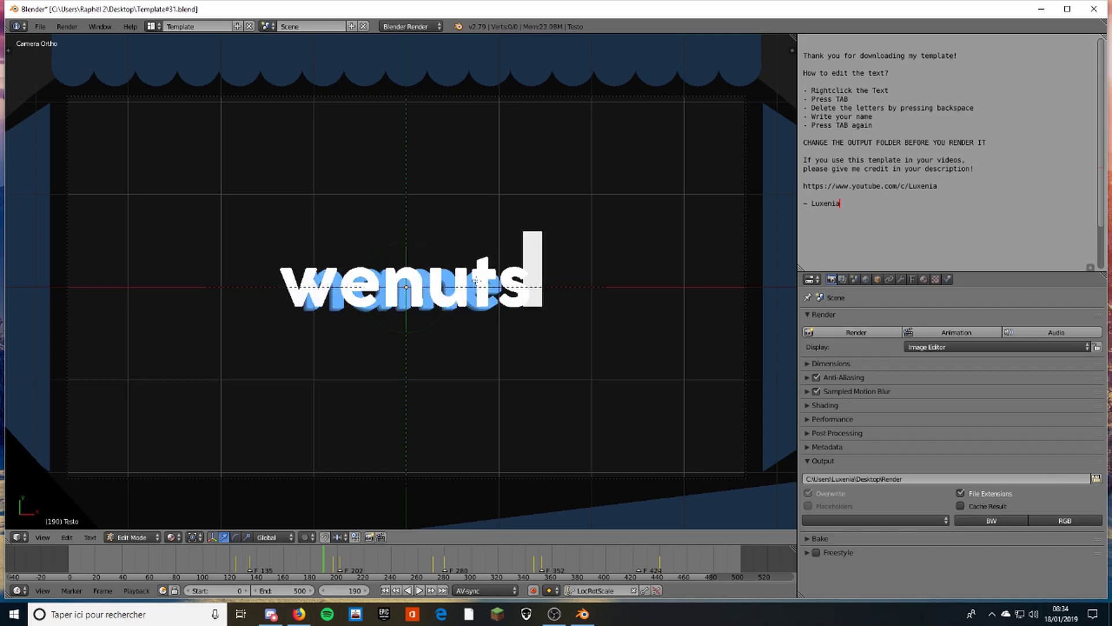
pyautogui.press('Tab')
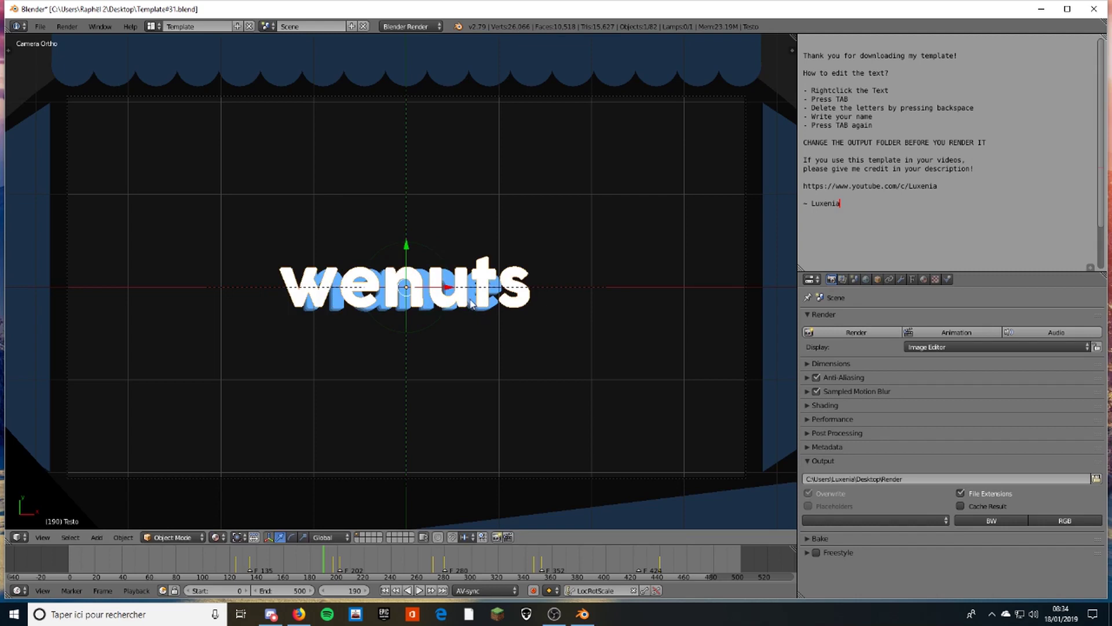
# Change the text of the first layer behind the title, Testo.001, to "wenuts".
pyautogui.rightClick(470, 301)
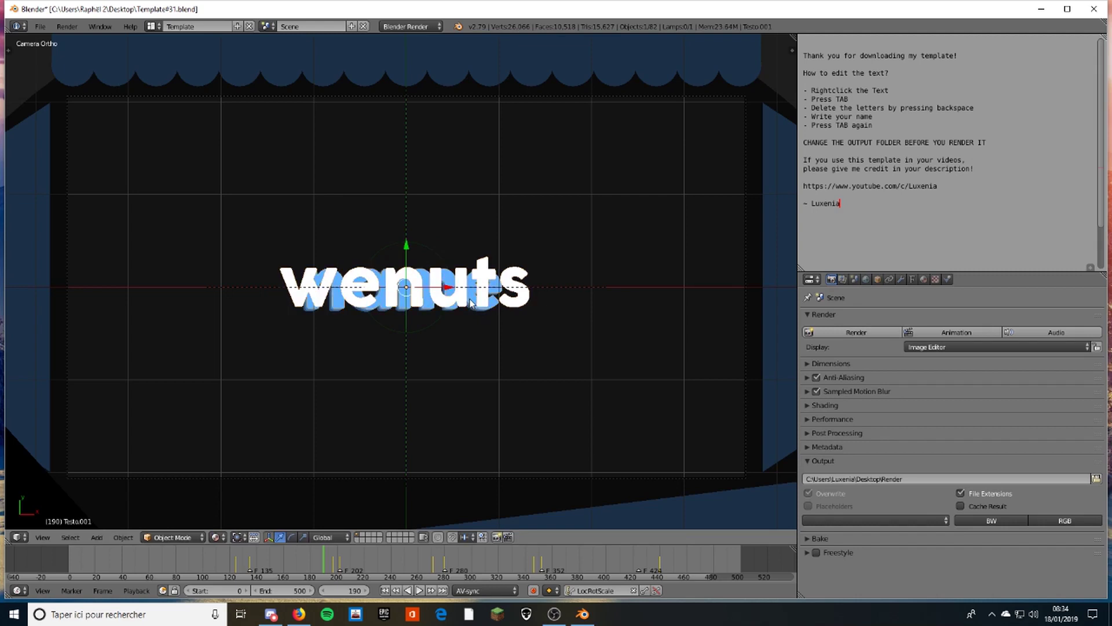
pyautogui.press('Tab')
pyautogui.press('Right')
pyautogui.press('Right')
pyautogui.press('Right')
pyautogui.press('Right')
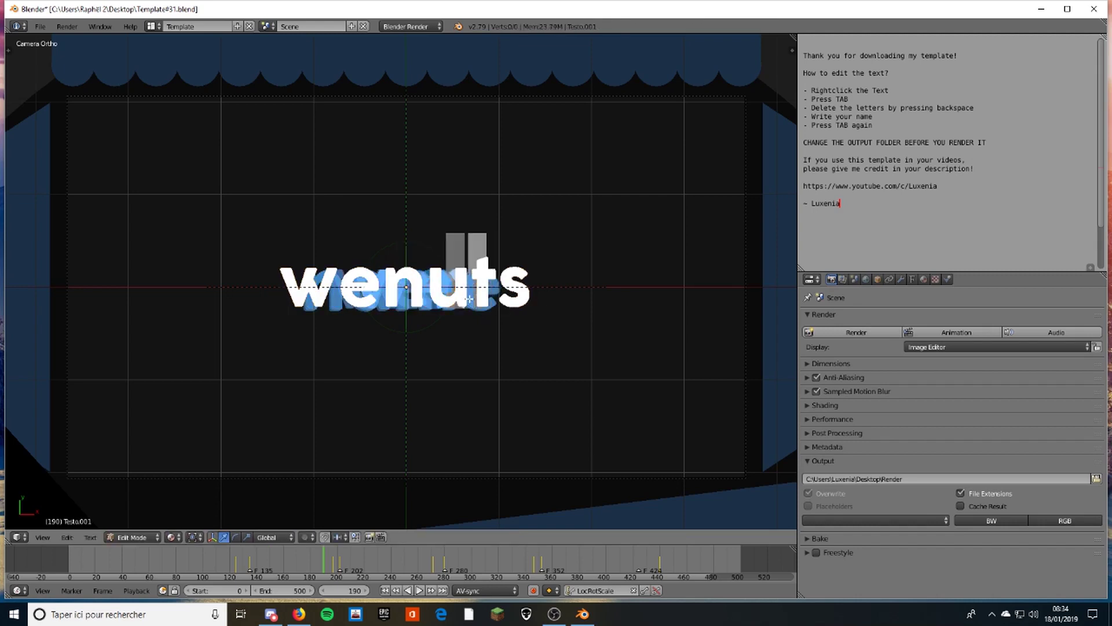
pyautogui.press('Tab')
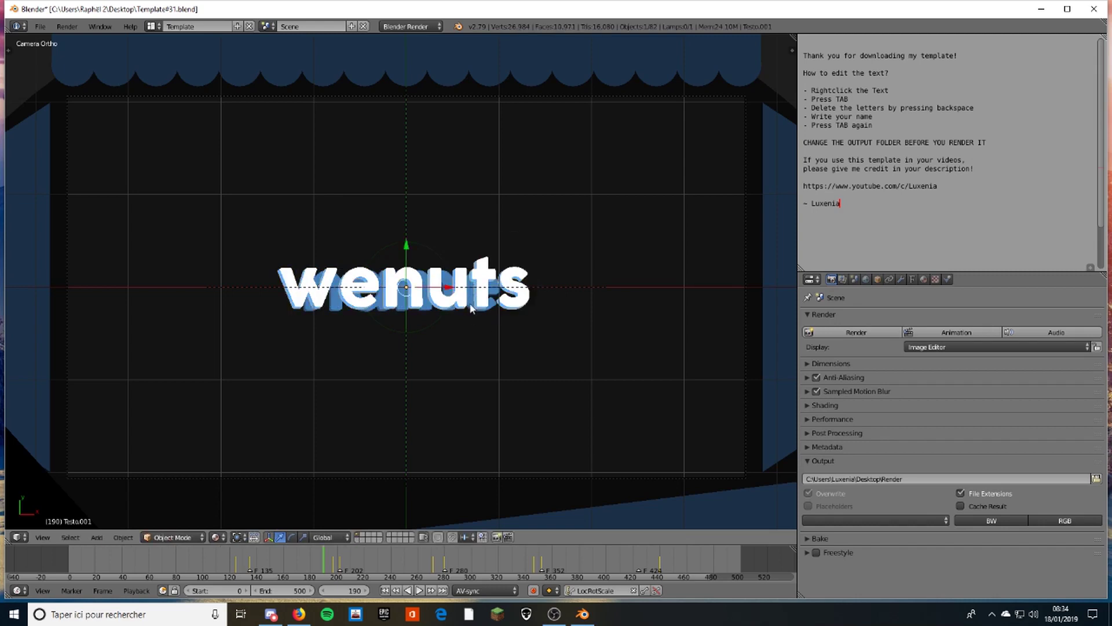
# Change the text of the next layer behind the title, Testo.002, to "wenuts".
pyautogui.rightClick(470, 308)
pyautogui.press('Tab')
pyautogui.press('Left')
pyautogui.press('Left')
pyautogui.press('Left')
pyautogui.press('Left')
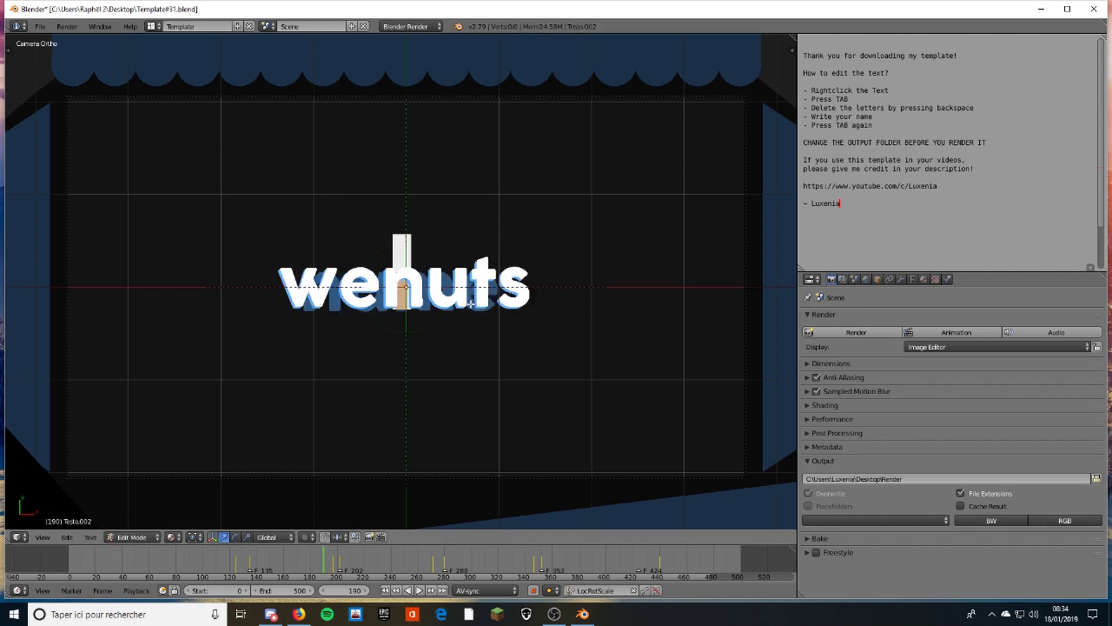
pyautogui.press('Right')
pyautogui.press('Right')
pyautogui.press('Right')
pyautogui.press('Right')
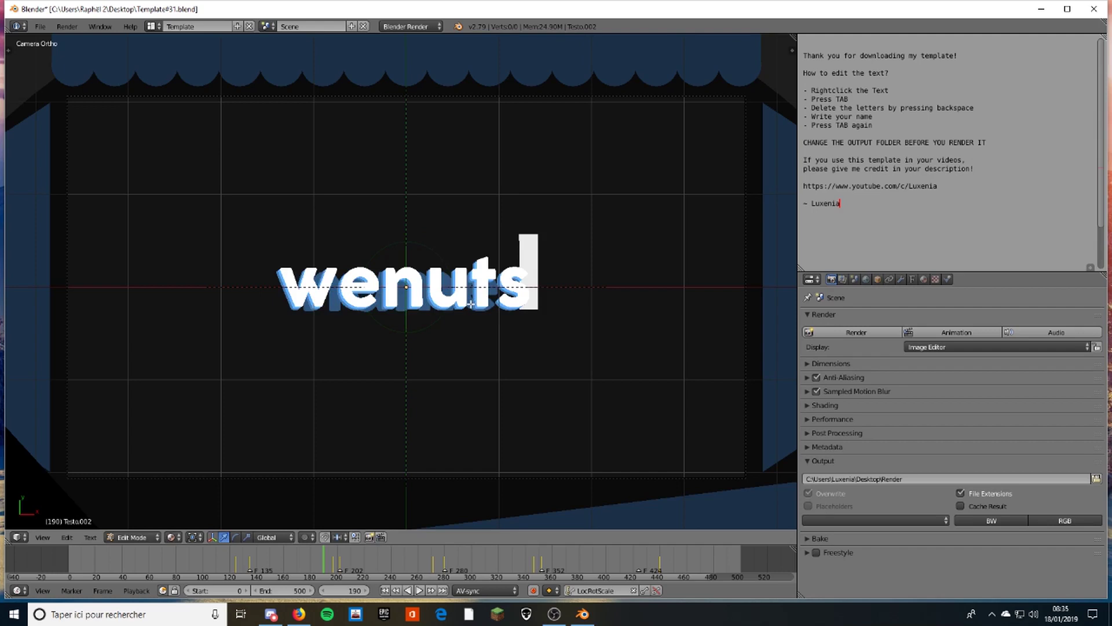
pyautogui.press('Tab')
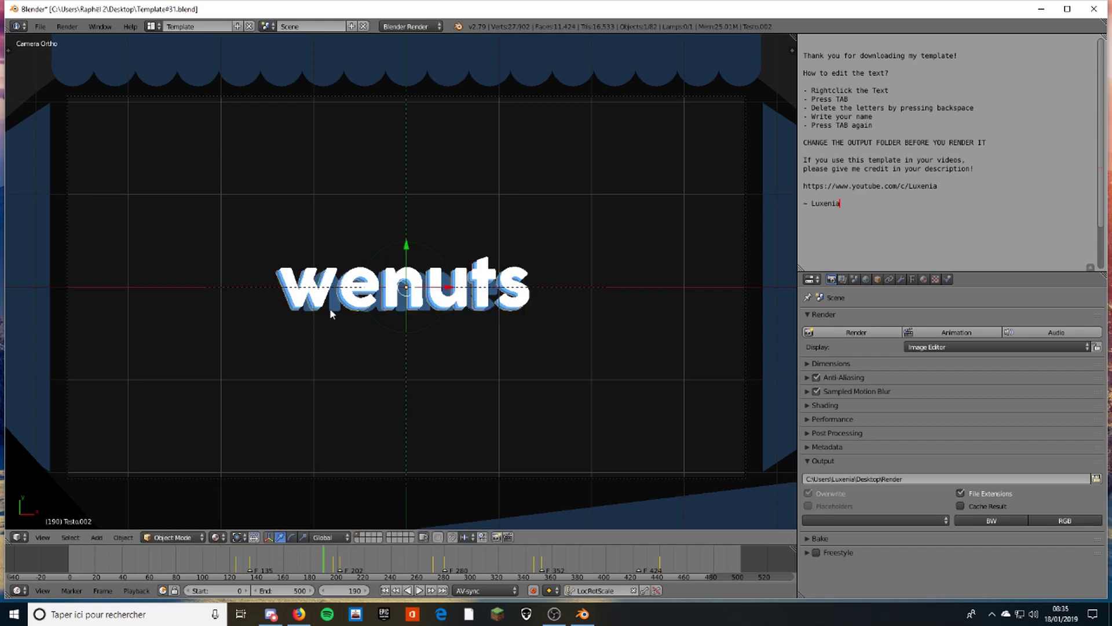
# Change the text of the rearmost title layer, Testo.003, to "wenuts".
pyautogui.hotkey('shift', 'd')
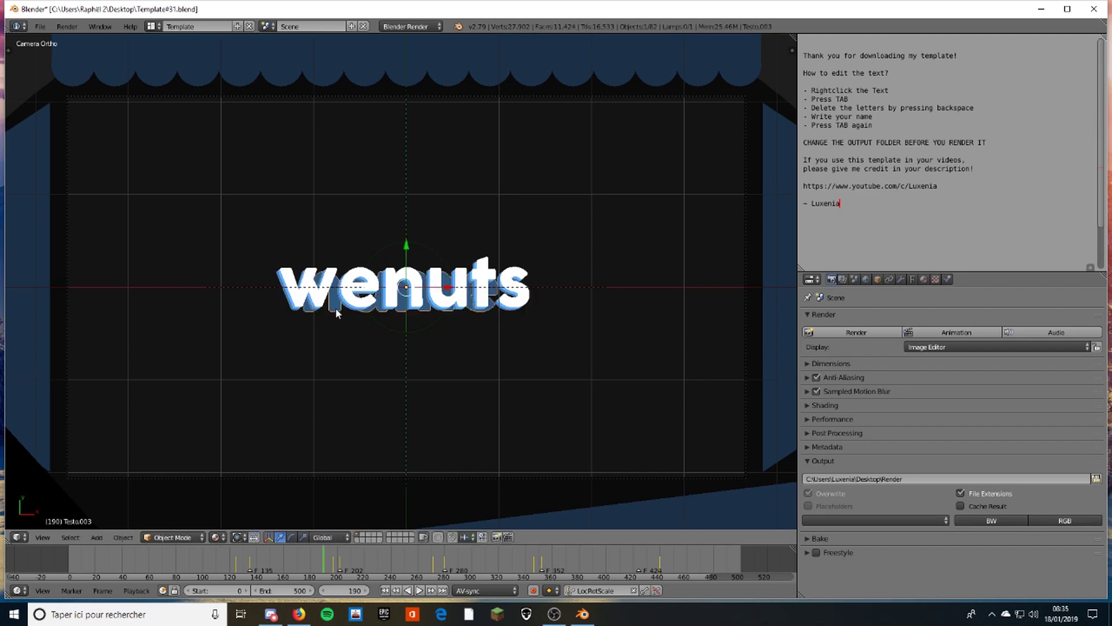
pyautogui.press('Tab')
pyautogui.press('Left')
pyautogui.press('Left')
pyautogui.press('Left')
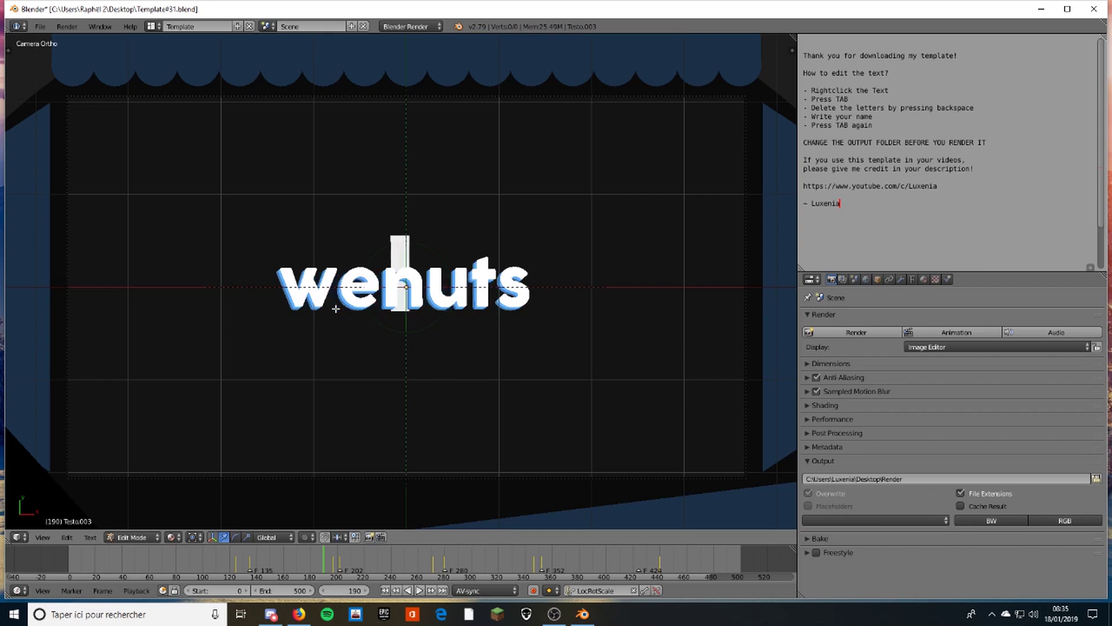
pyautogui.press('Right')
pyautogui.press('Right')
pyautogui.press('Right')
pyautogui.press('Right')
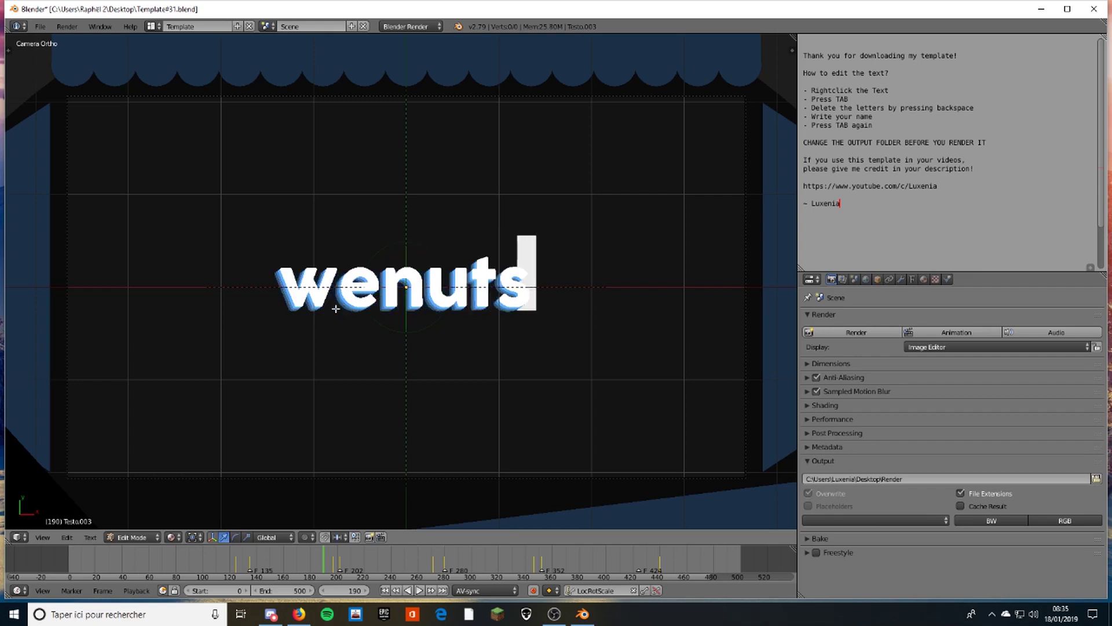
pyautogui.press('Tab')
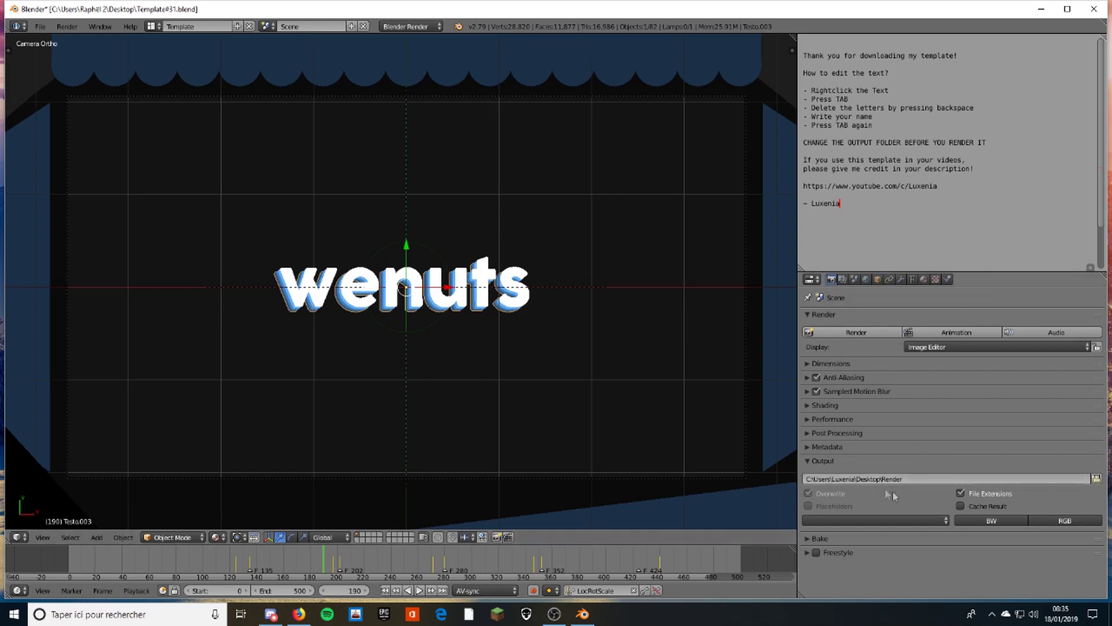
# Set the render output folder to Bordel on the desktop, keeping the file name Render.
pyautogui.click(1096, 479)
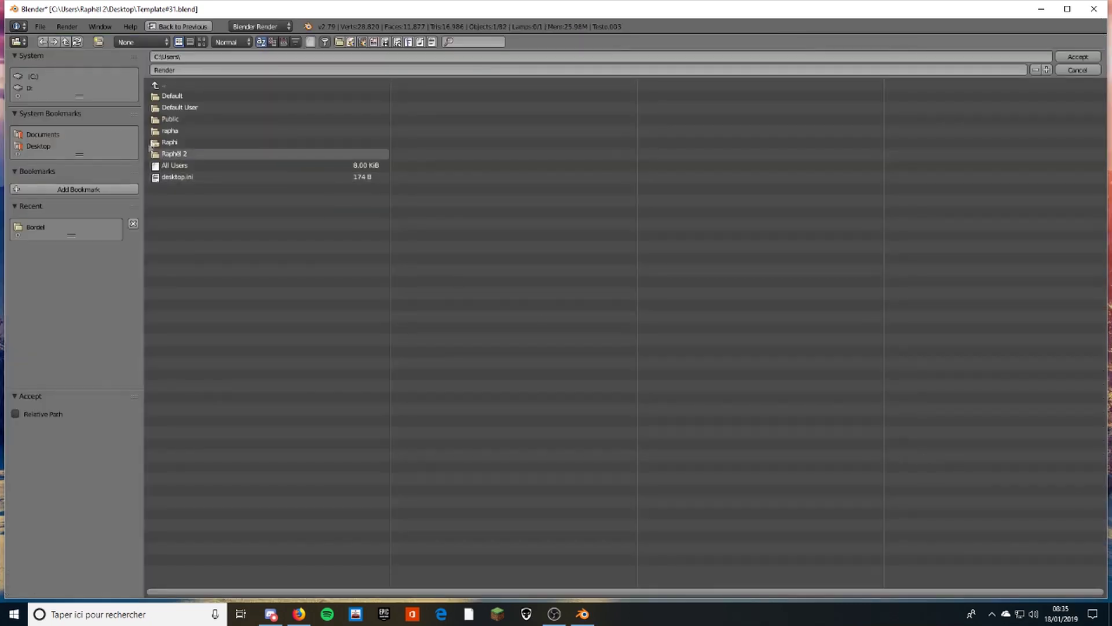
pyautogui.click(34, 147)
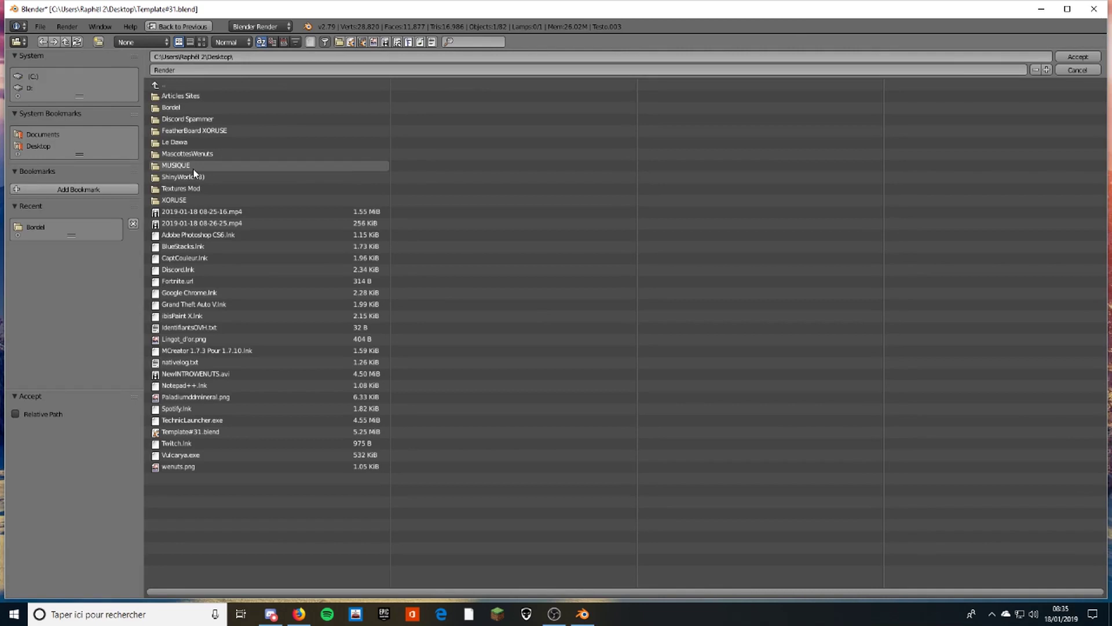
pyautogui.click(176, 111)
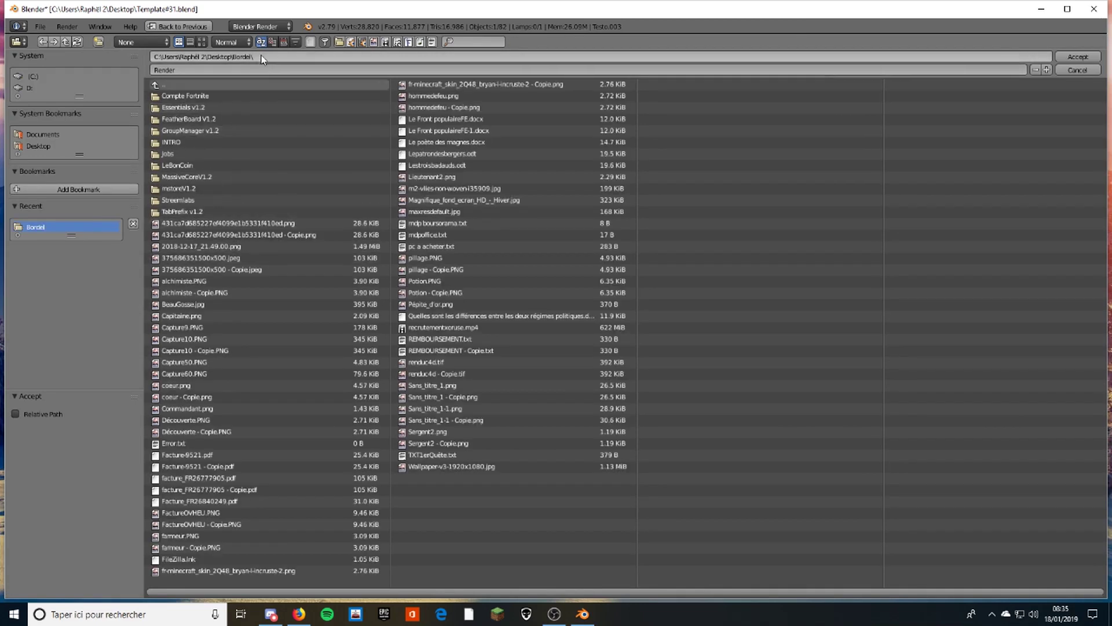
pyautogui.click(1082, 58)
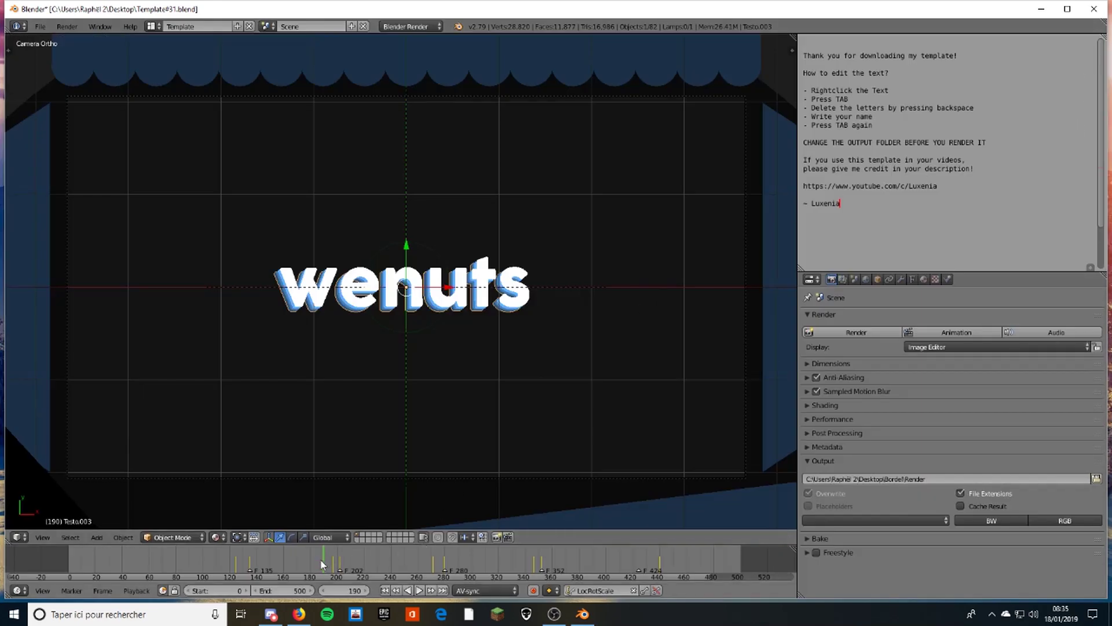
# Move the timeline to frame 0 and render the animation.
pyautogui.moveTo(322, 564); pyautogui.dragTo(71, 565)
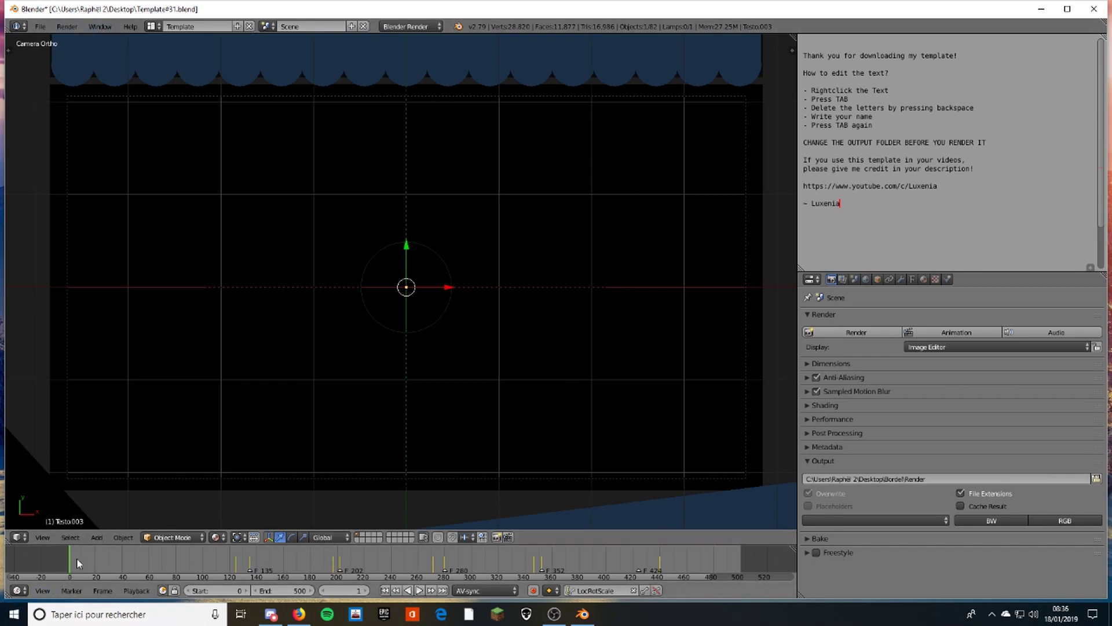
pyautogui.moveTo(71, 564)
pyautogui.mouseDown()
pyautogui.moveTo(104, 561)
pyautogui.moveTo(68, 562)
pyautogui.mouseUp()
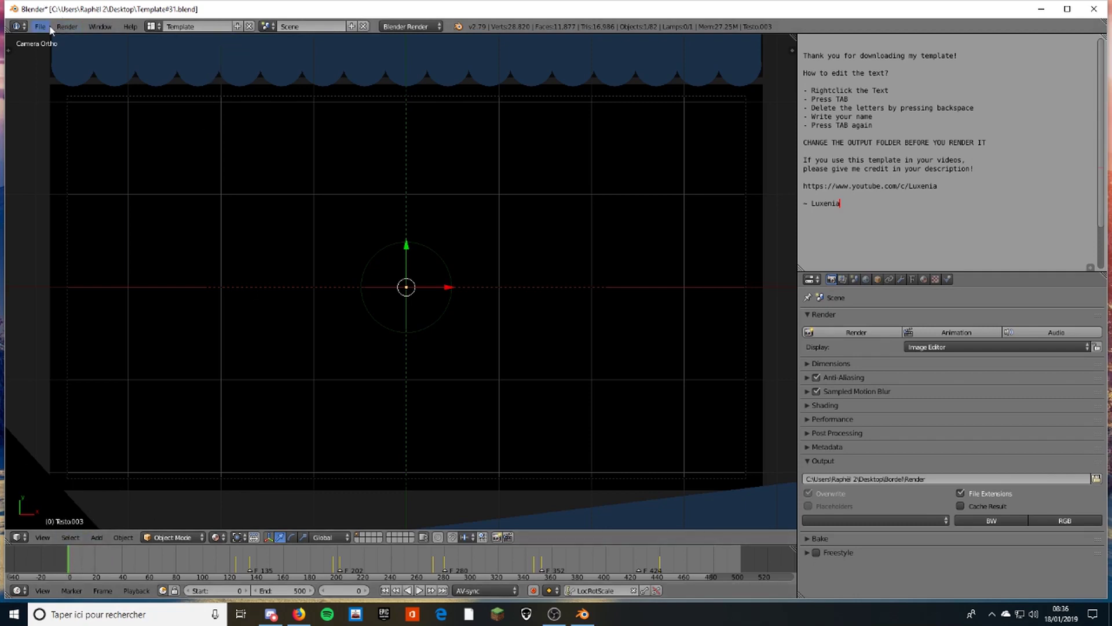
pyautogui.click(66, 27)
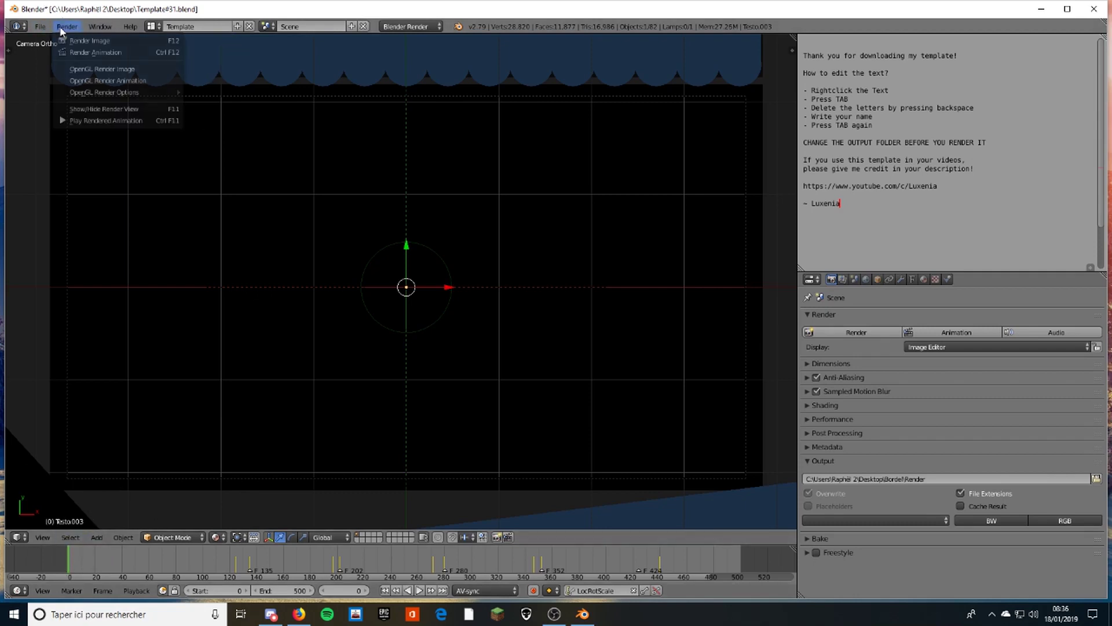
pyautogui.click(82, 54)
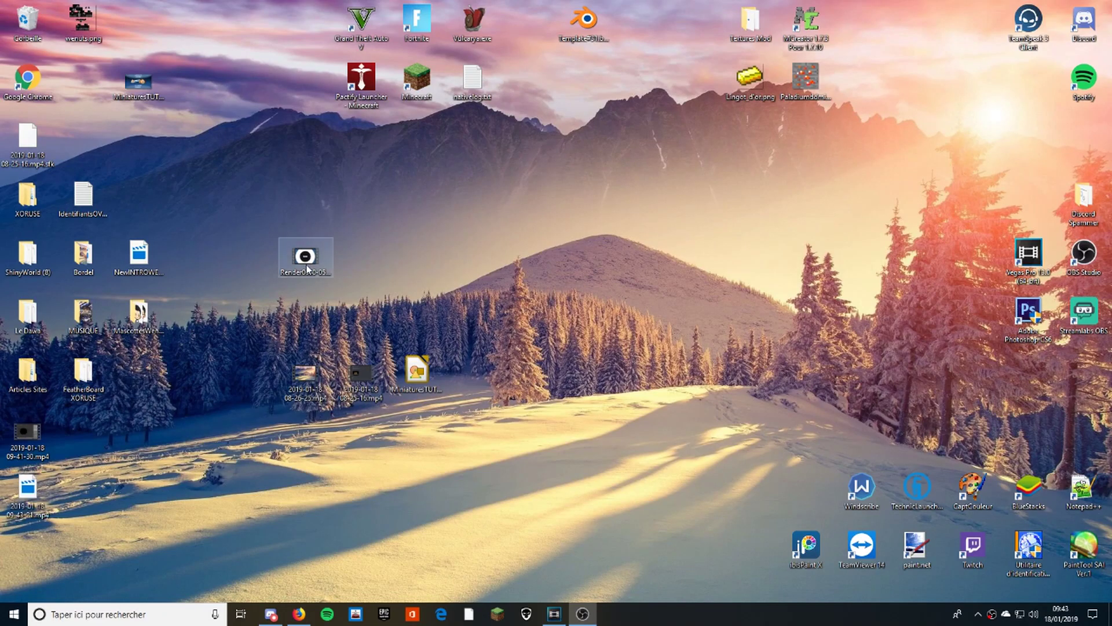
# Move the rendered video Render0000-0500 to a free spot on the desktop and open it for playback.
pyautogui.moveTo(305, 260); pyautogui.dragTo(480, 219)
pyautogui.click(698, 235)
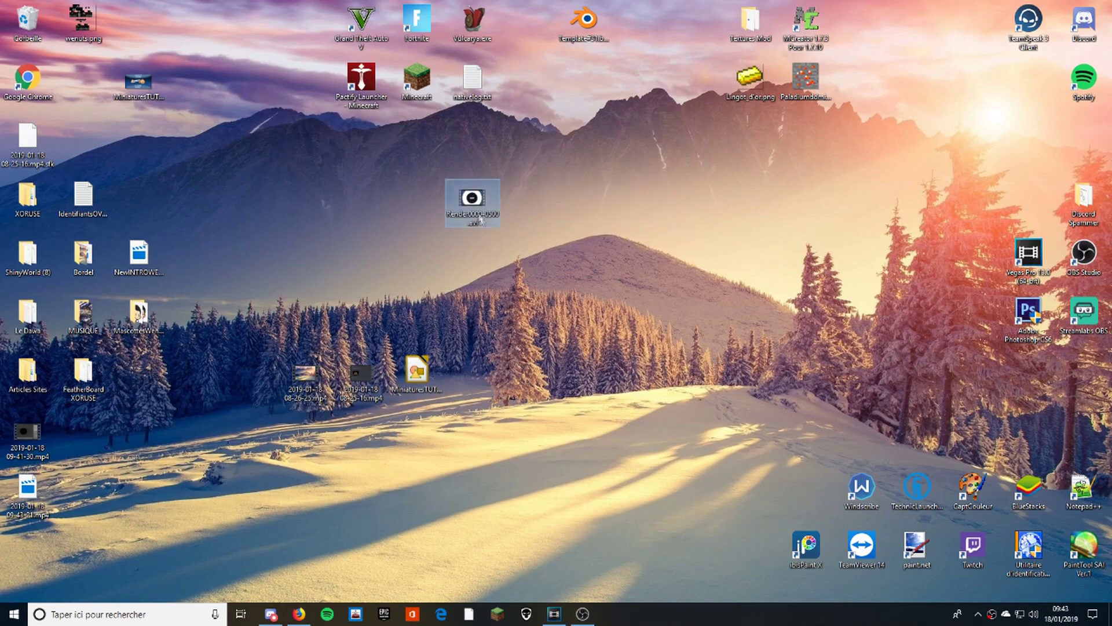
pyautogui.doubleClick(473, 200)
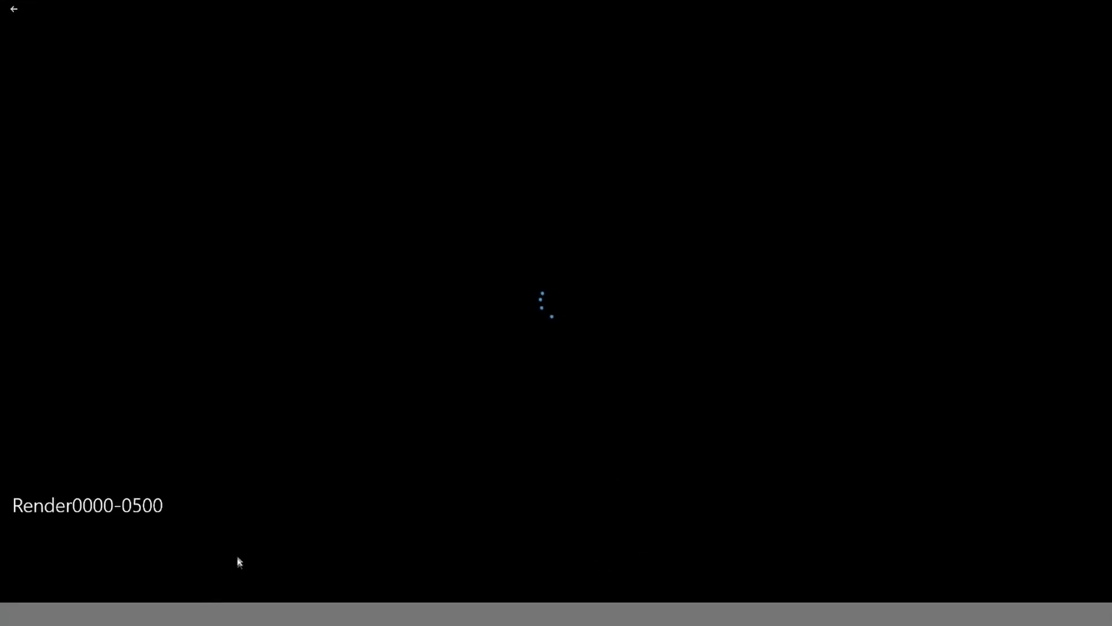
# Set the playback volume to 27 and watch the rendered intro from the start before closing the player.
pyautogui.click(585, 595)
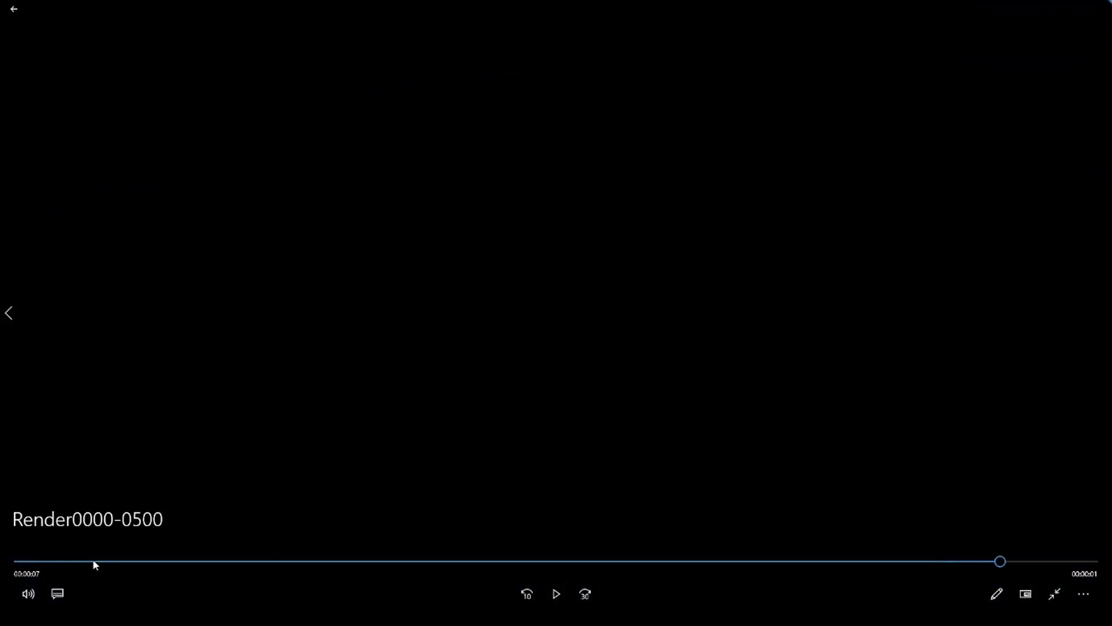
pyautogui.click(32, 597)
pyautogui.click(72, 555)
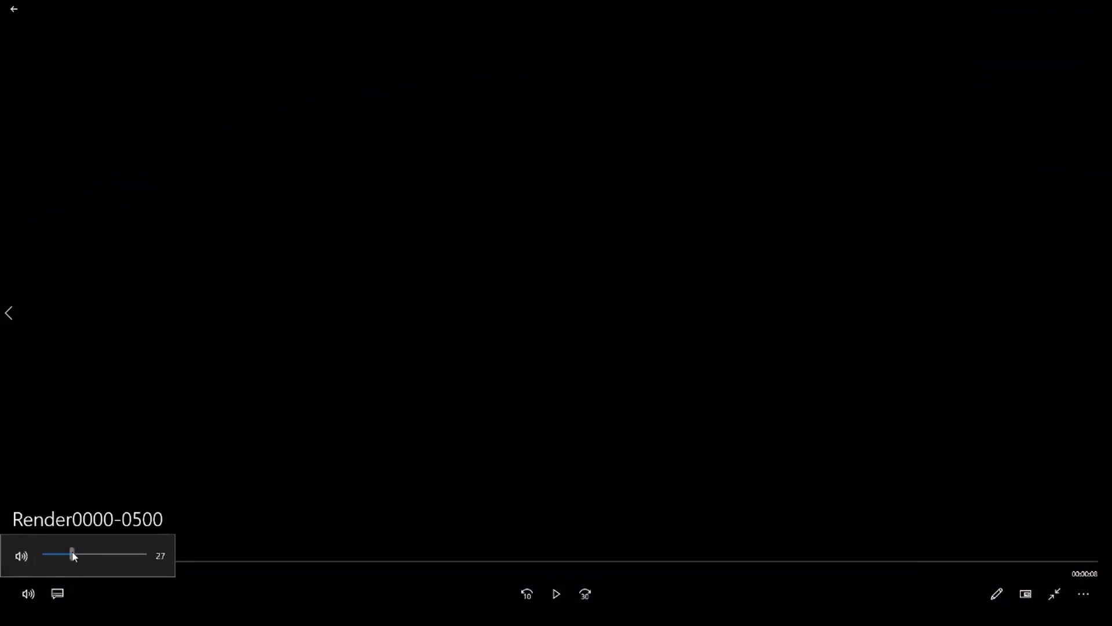
pyautogui.click(555, 600)
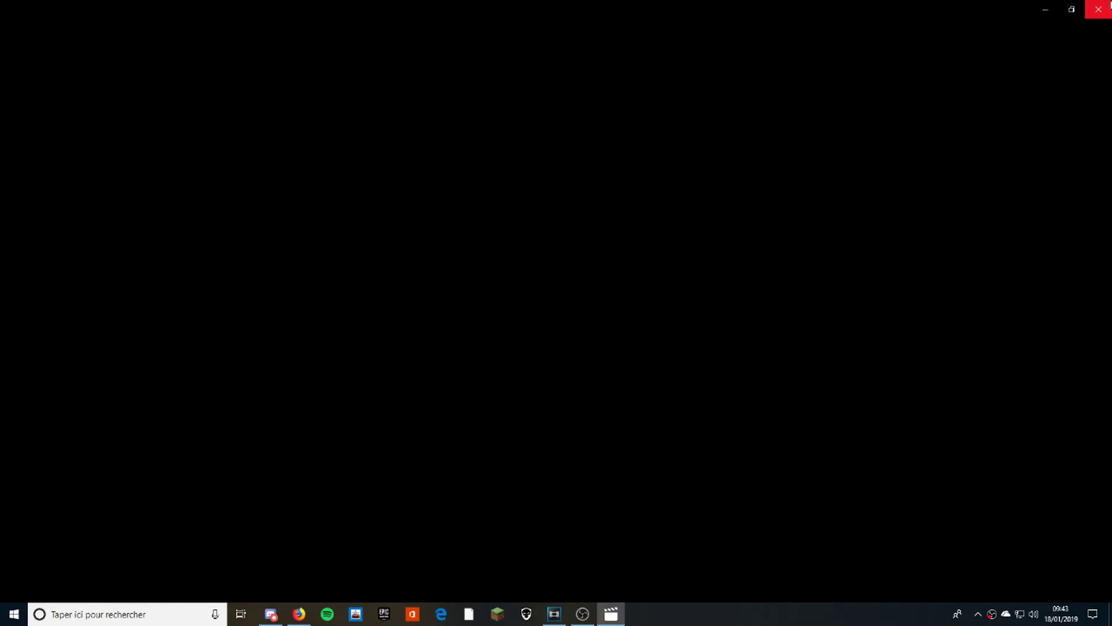
pyautogui.click(1099, 7)
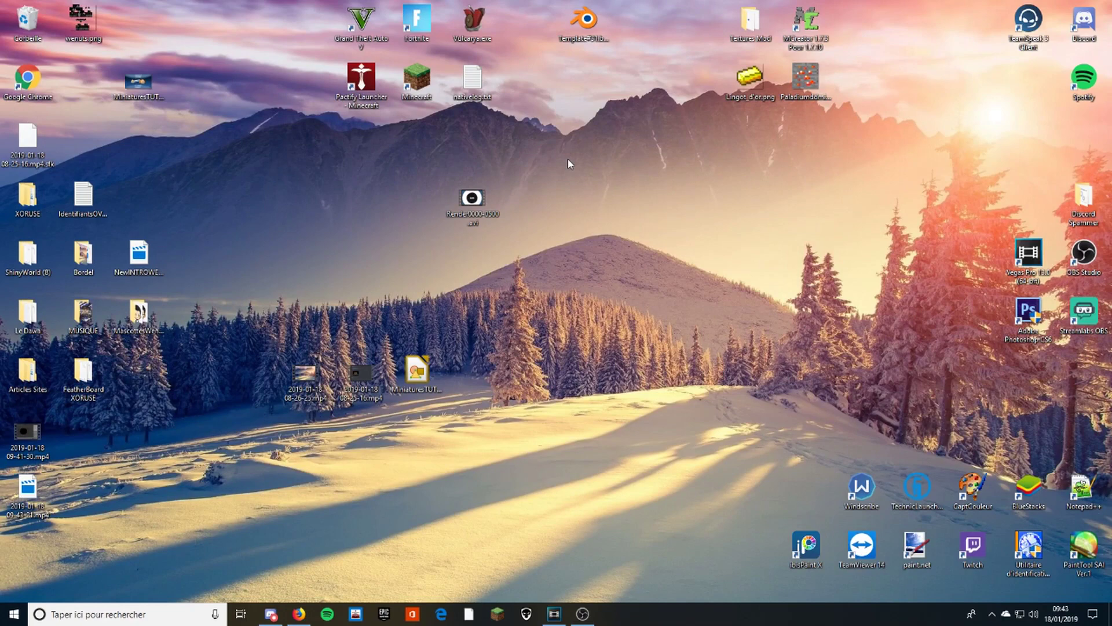
# Move the Render0000-0500 video one icon space to the left on the desktop and replay it briefly, closing the player when done.
pyautogui.moveTo(489, 203); pyautogui.dragTo(434, 203)
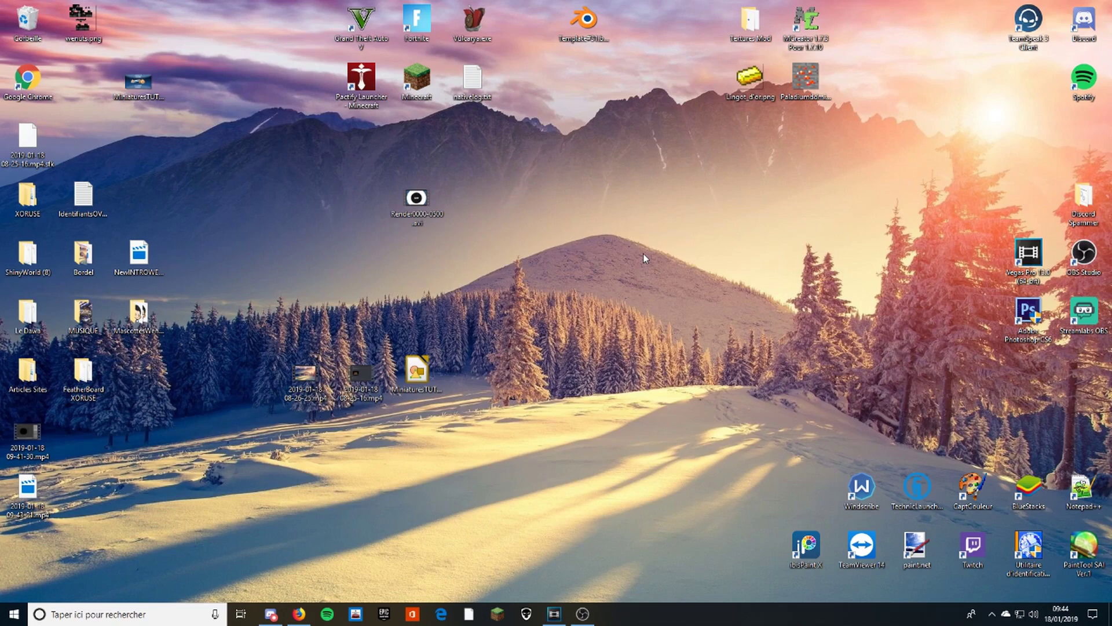
pyautogui.doubleClick(416, 199)
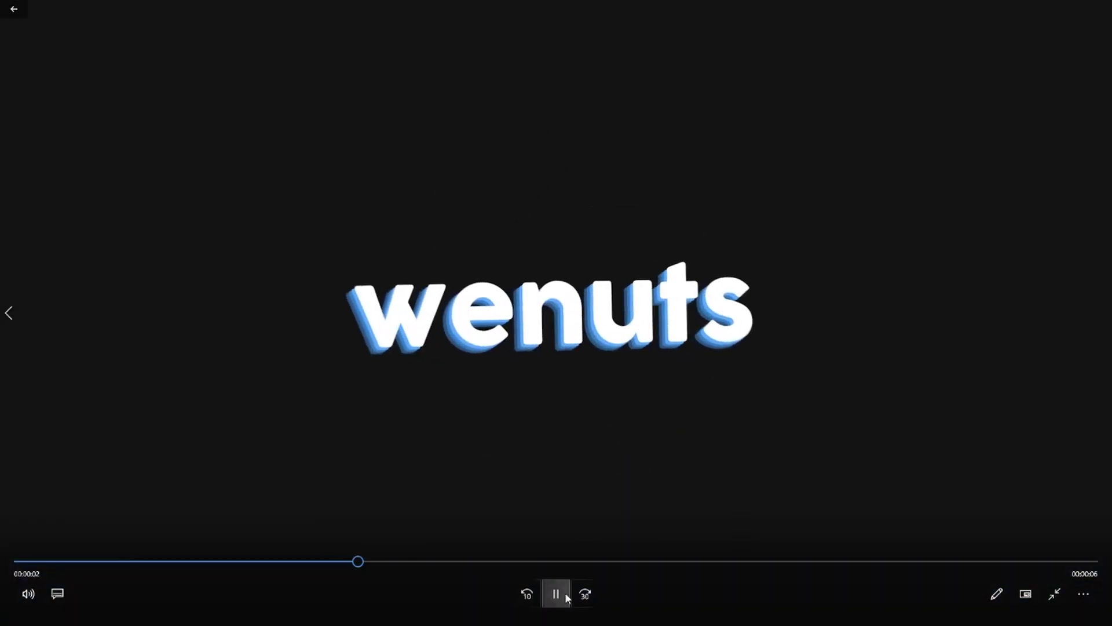
pyautogui.click(565, 597)
pyautogui.press('Escape')
pyautogui.click(1098, 8)
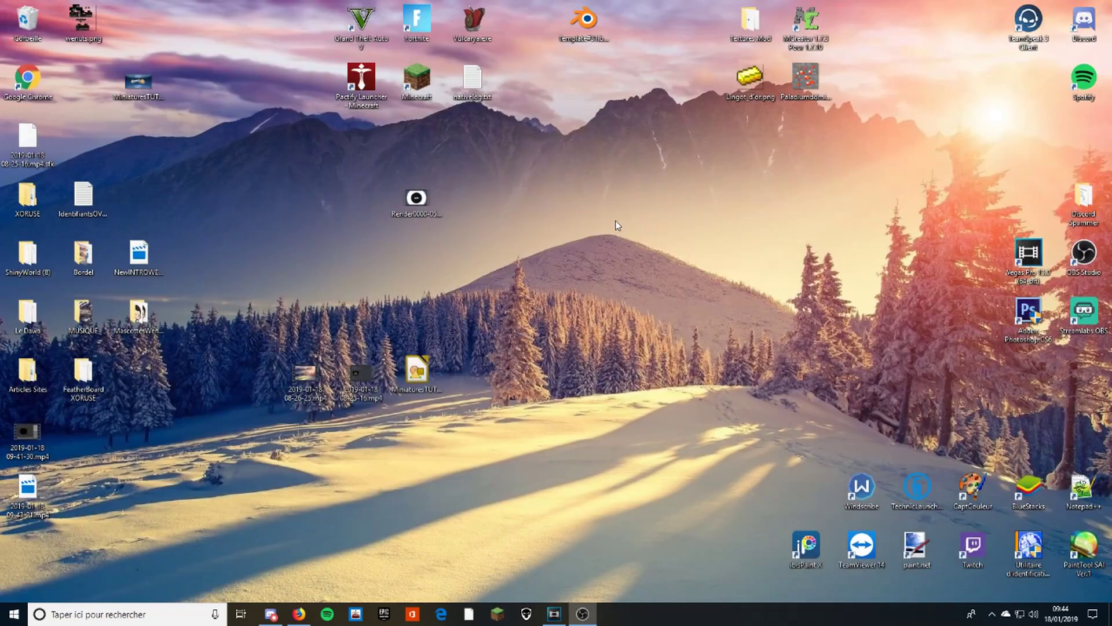